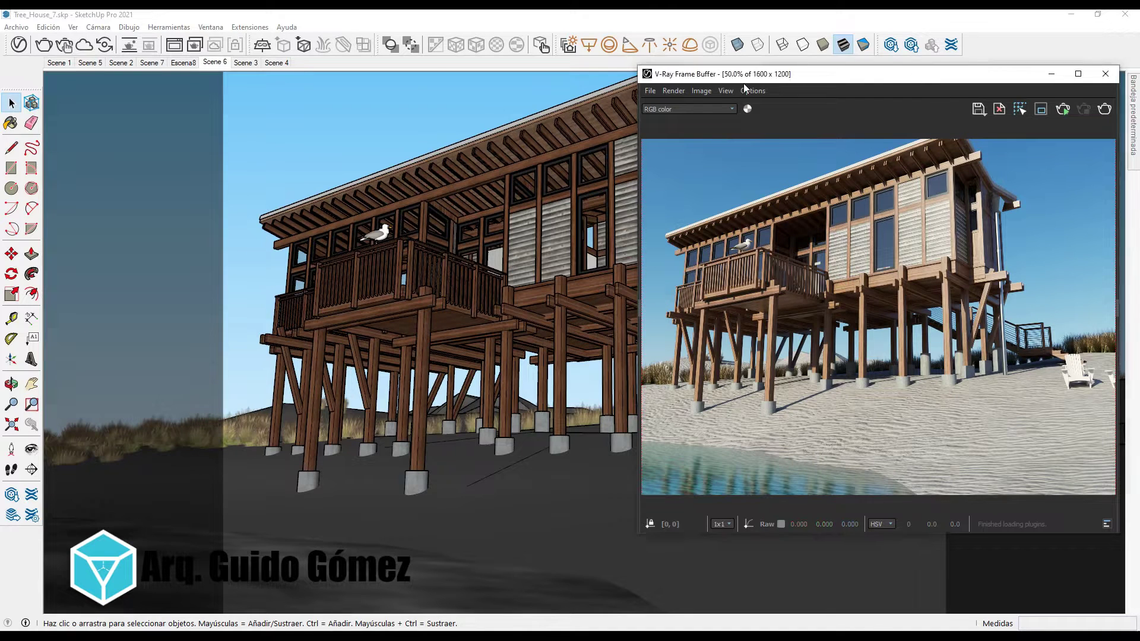
Move the V-Ray Frame Buffer render to the screen centre, then minimize it.
left_click_drag(917, 79, 724, 91)
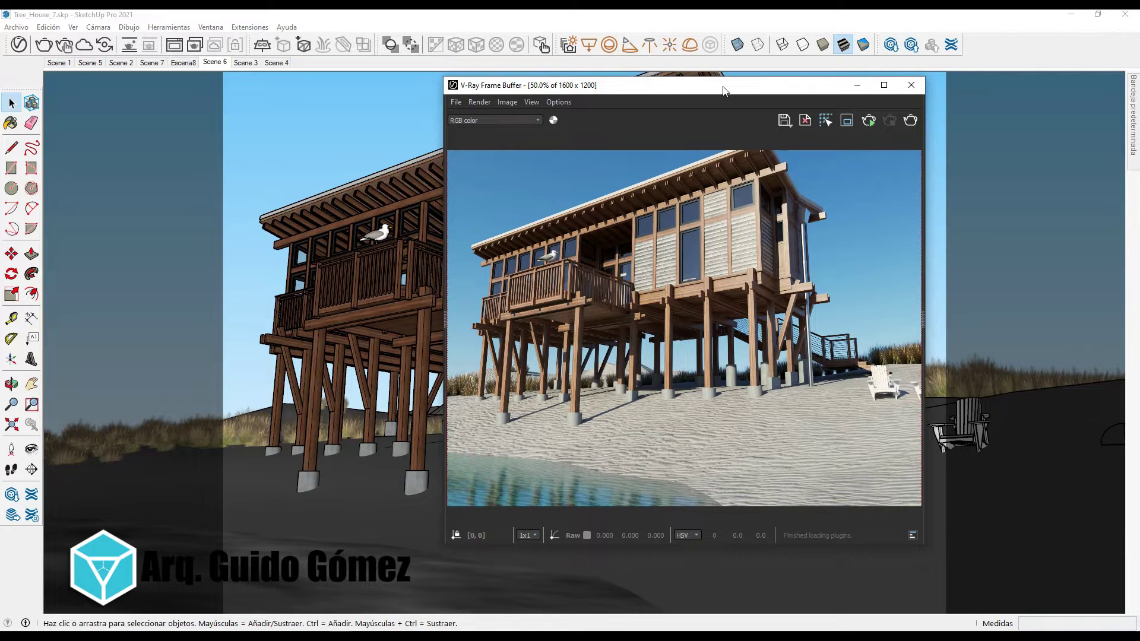
left_click(857, 83)
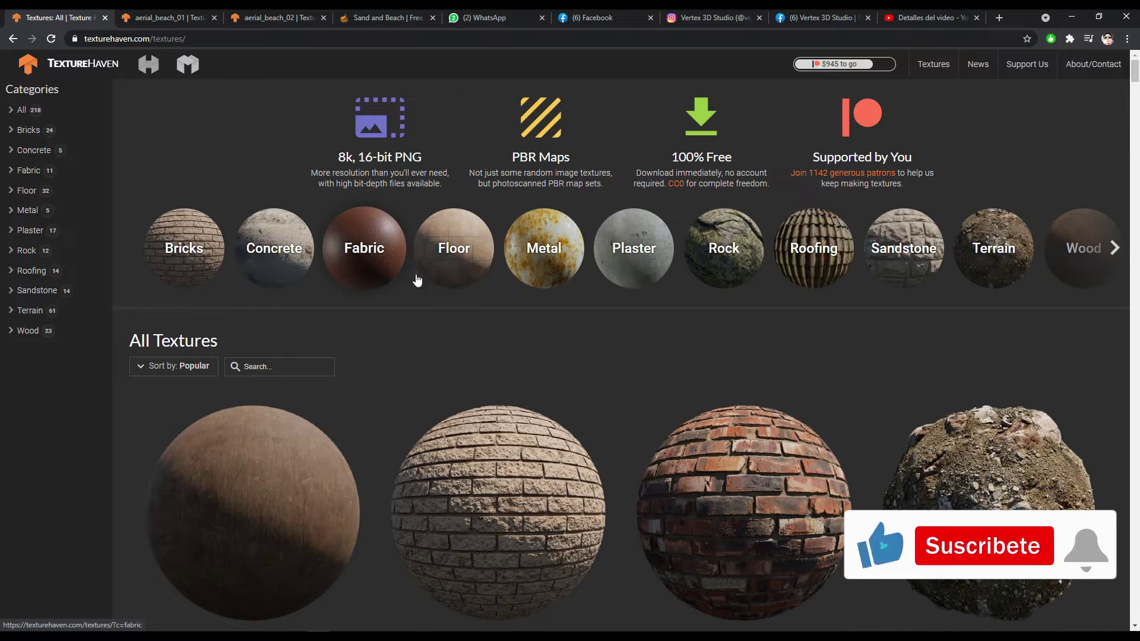
Browse the Texture Haven texture catalogue.
scroll(455, 285, "down", 1)
scroll(492, 287, "down", 1)
scroll(592, 322, "down", 1)
scroll(593, 324, "down", 3)
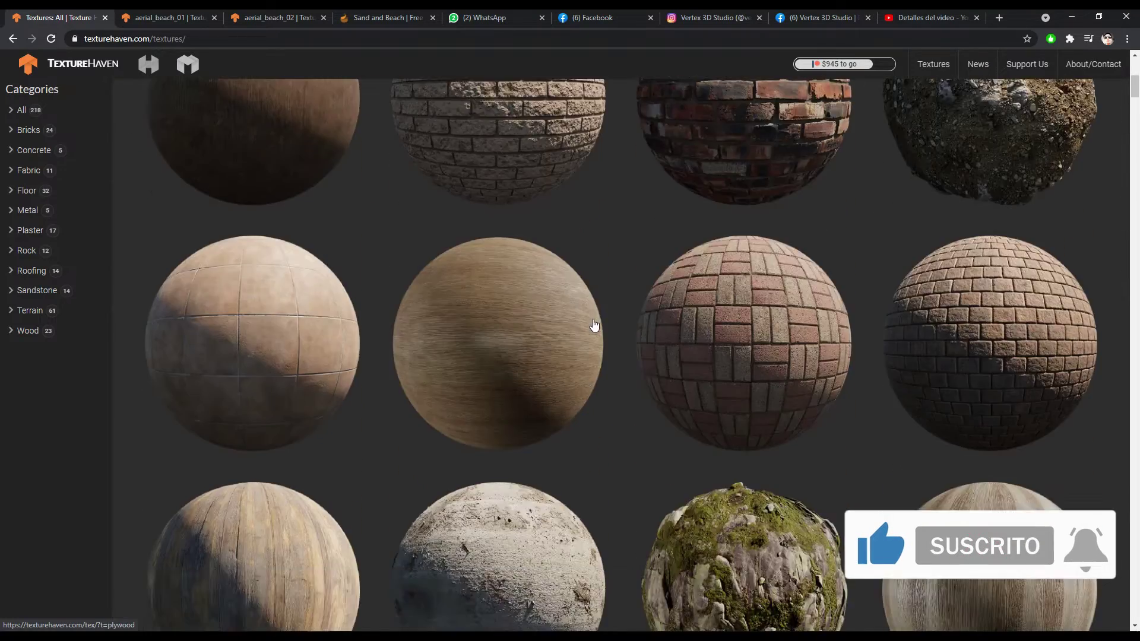
scroll(593, 325, "up", 6)
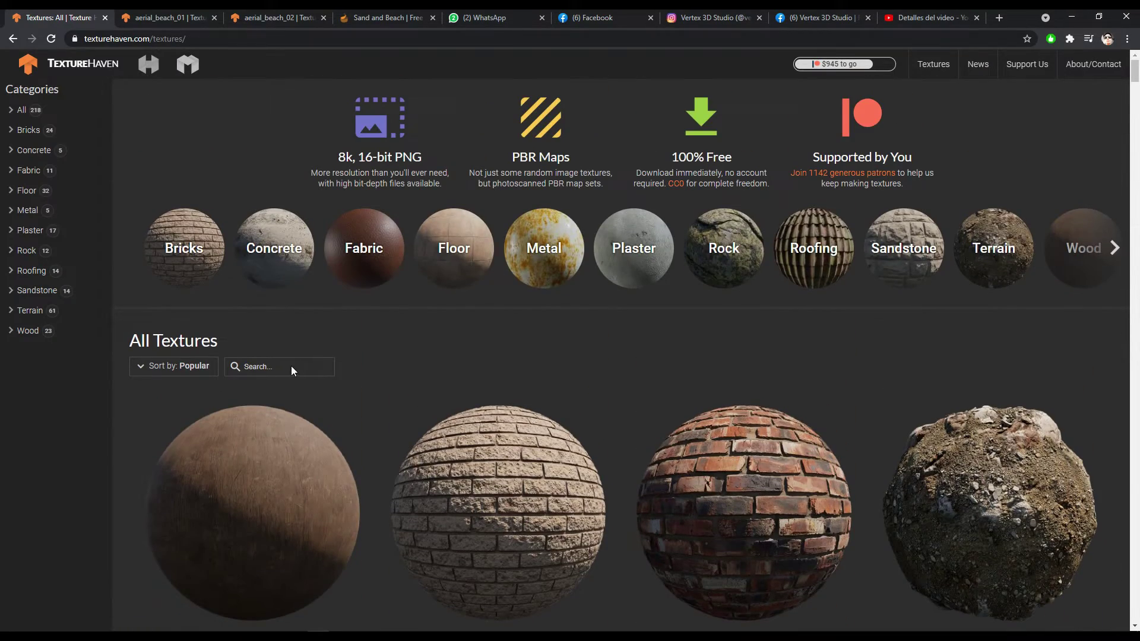
left_click(291, 366)
Review the aerial_beach_01 page, then switch to the aerial_beach_02 sand texture page.
left_click(175, 18)
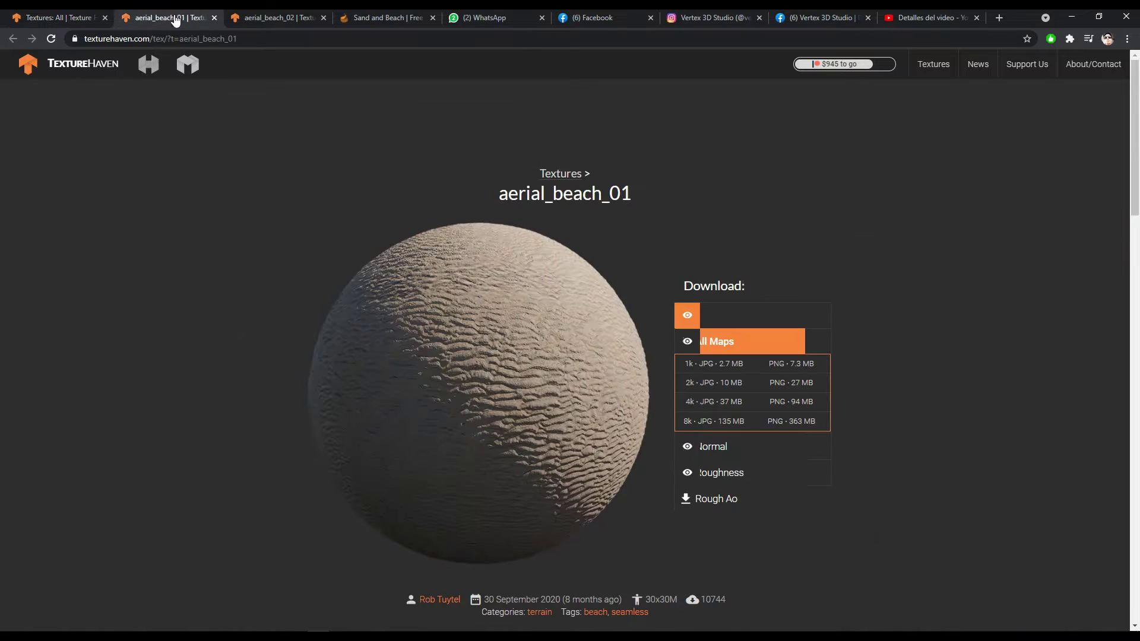
scroll(469, 267, "down", 1)
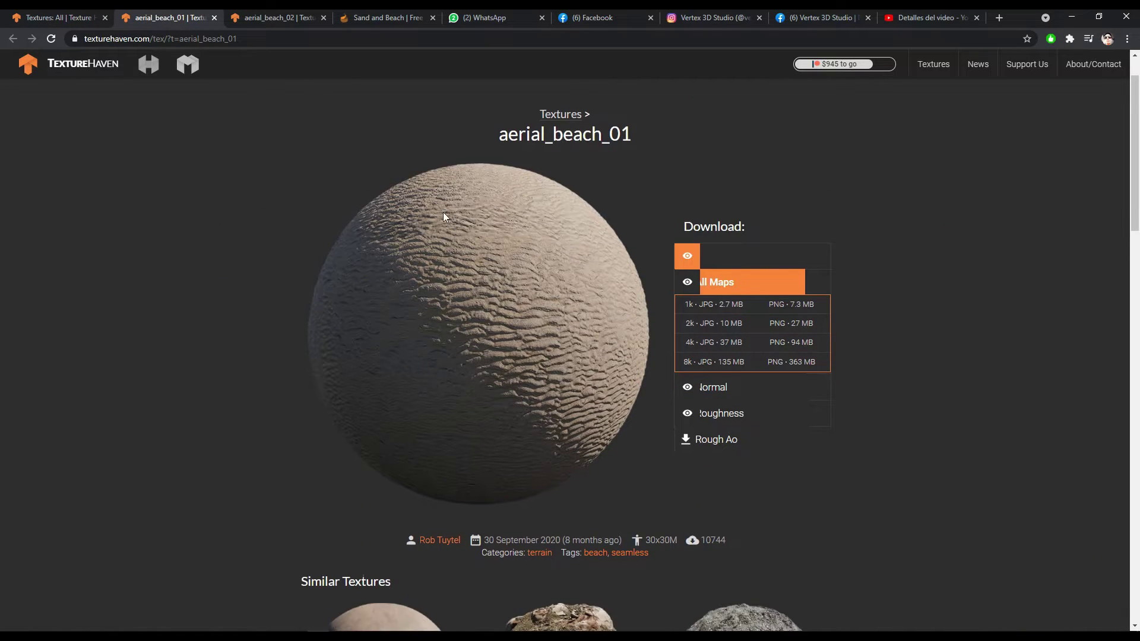
scroll(415, 279, "down", 1)
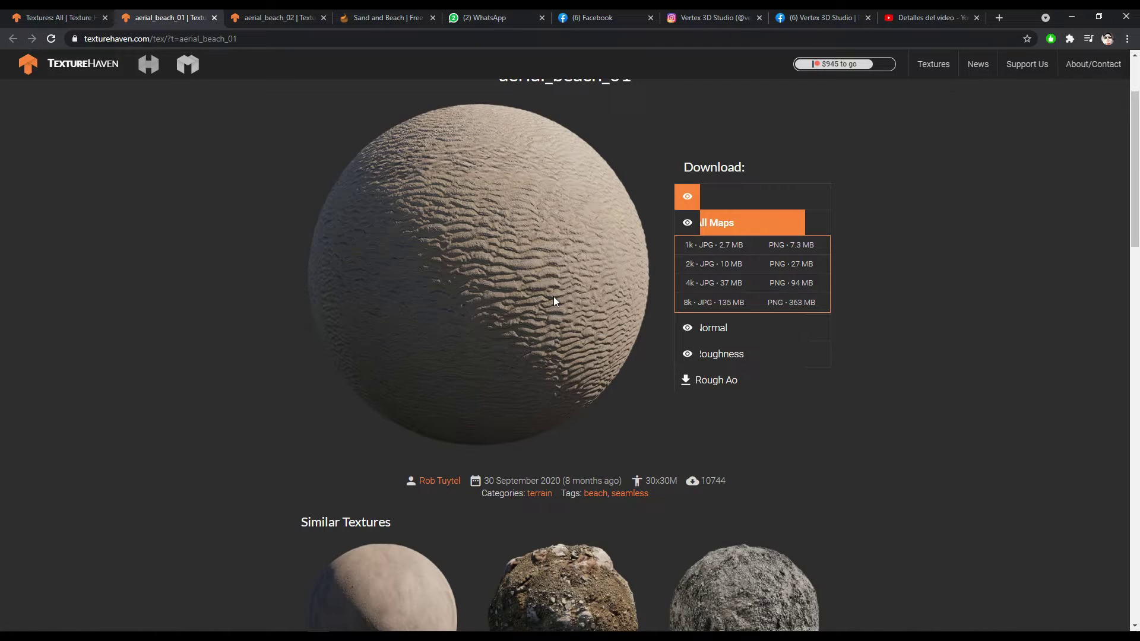
left_click(268, 19)
scroll(611, 330, "down", 1)
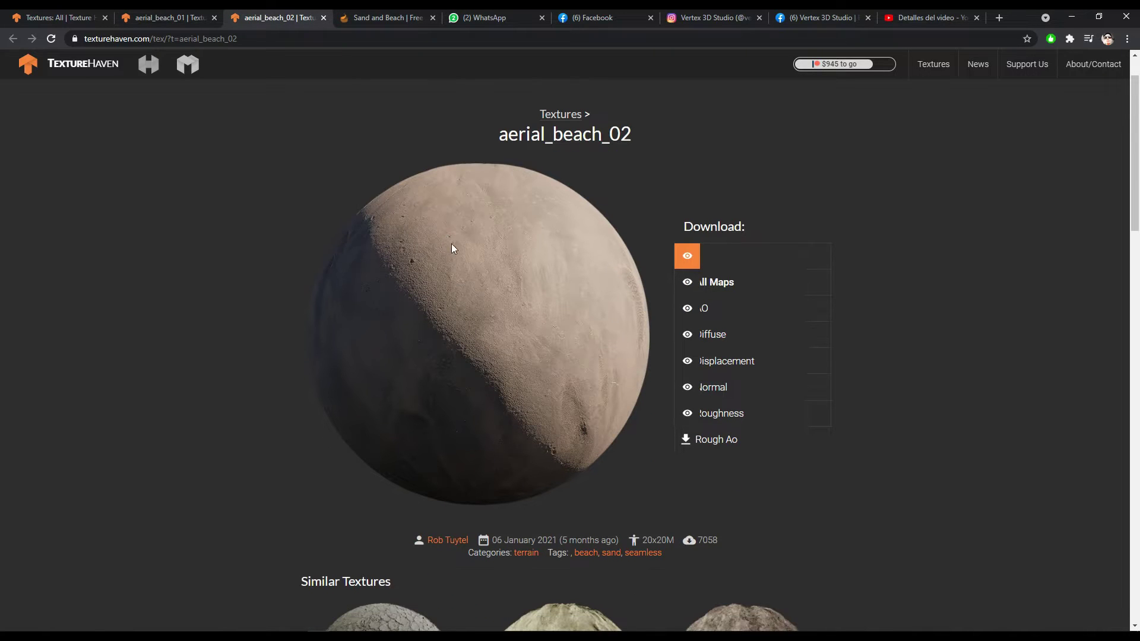
Check the TextureCan Sand and Beach page, return to aerial_beach_01, and minimize Chrome.
left_click(372, 19)
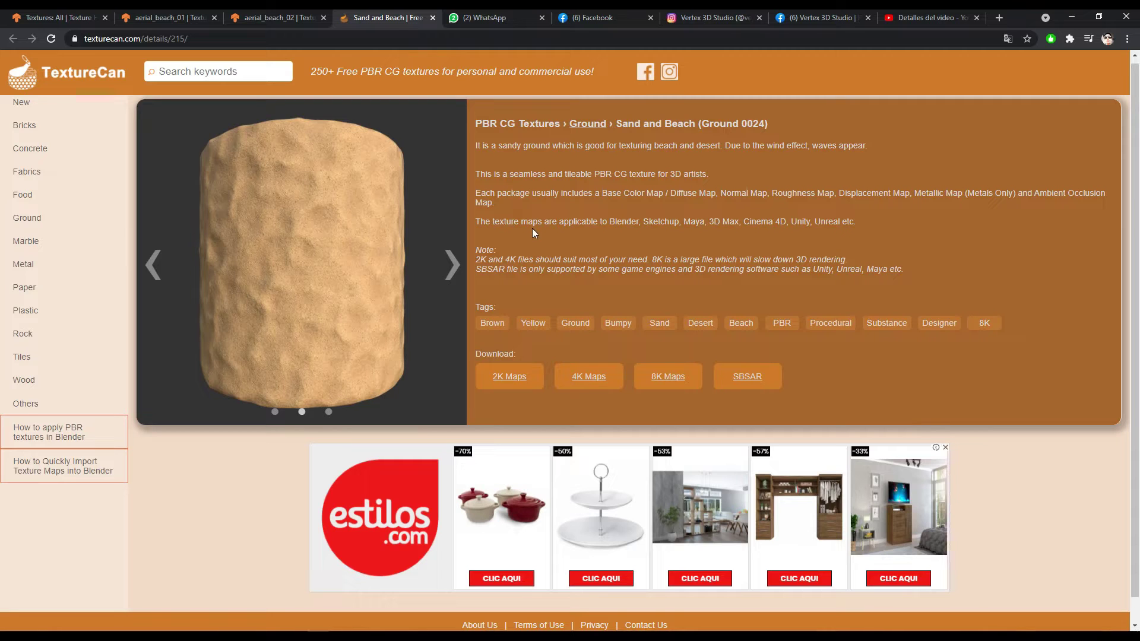
scroll(436, 223, "down", 1)
scroll(483, 240, "up", 1)
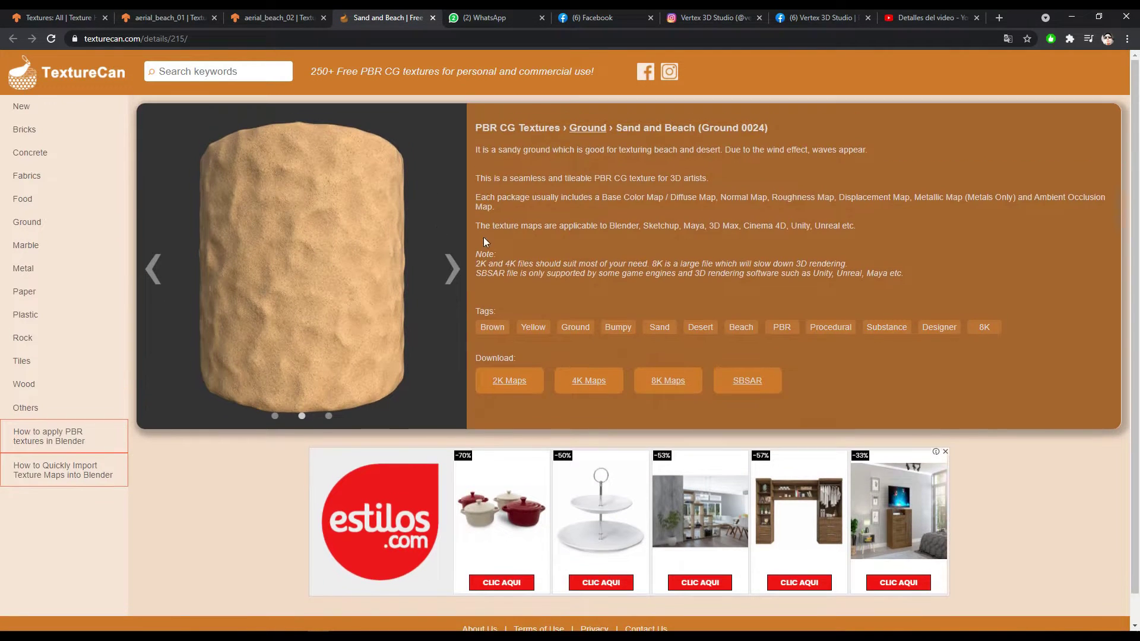
left_click(166, 19)
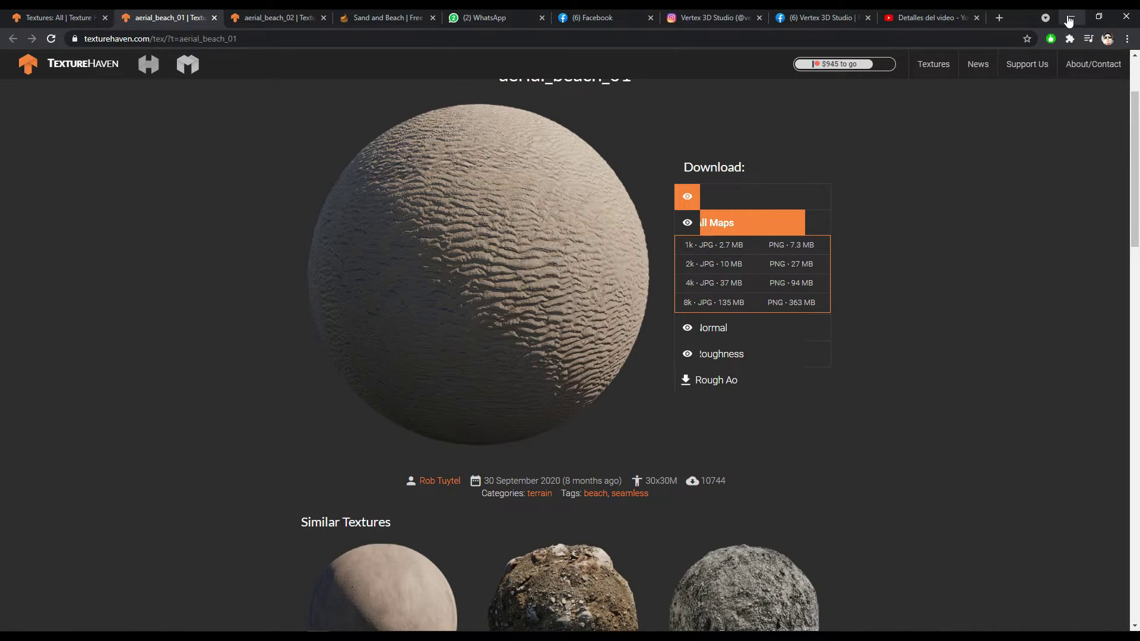
left_click(1069, 17)
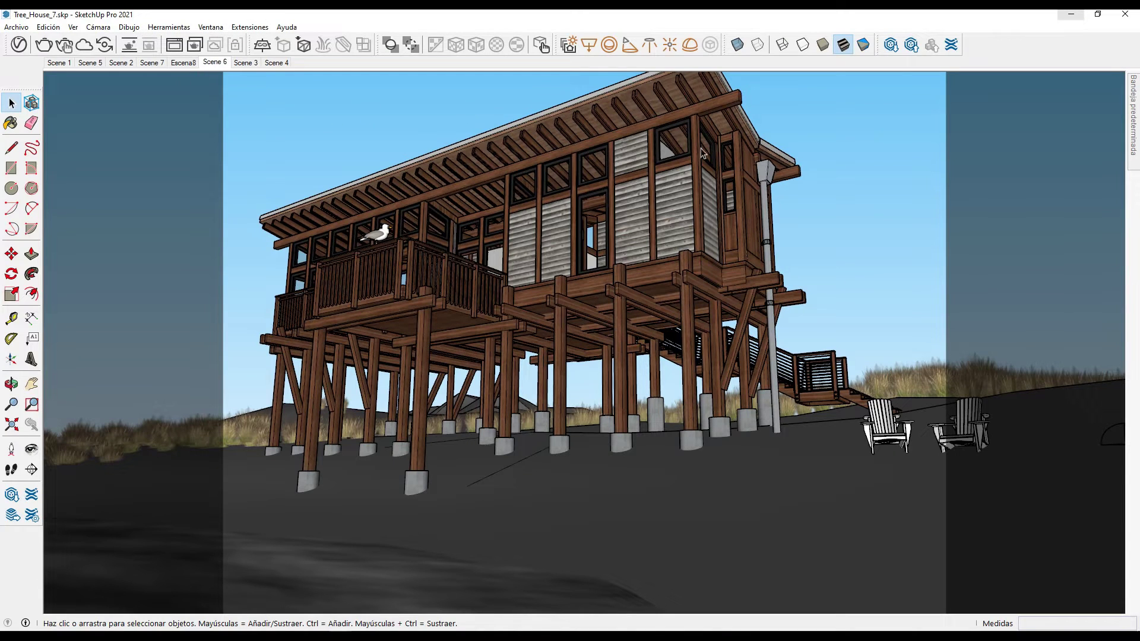
Add a Generic V-Ray material named 'sand-' and minimize the Asset Editor.
left_click(18, 44)
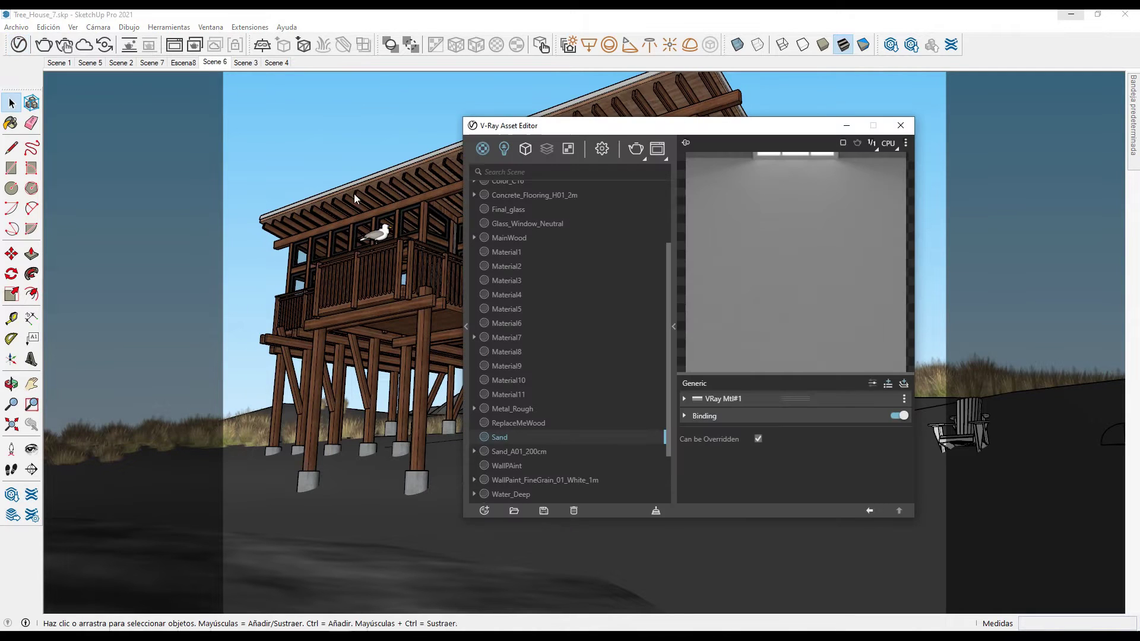
left_click(484, 153)
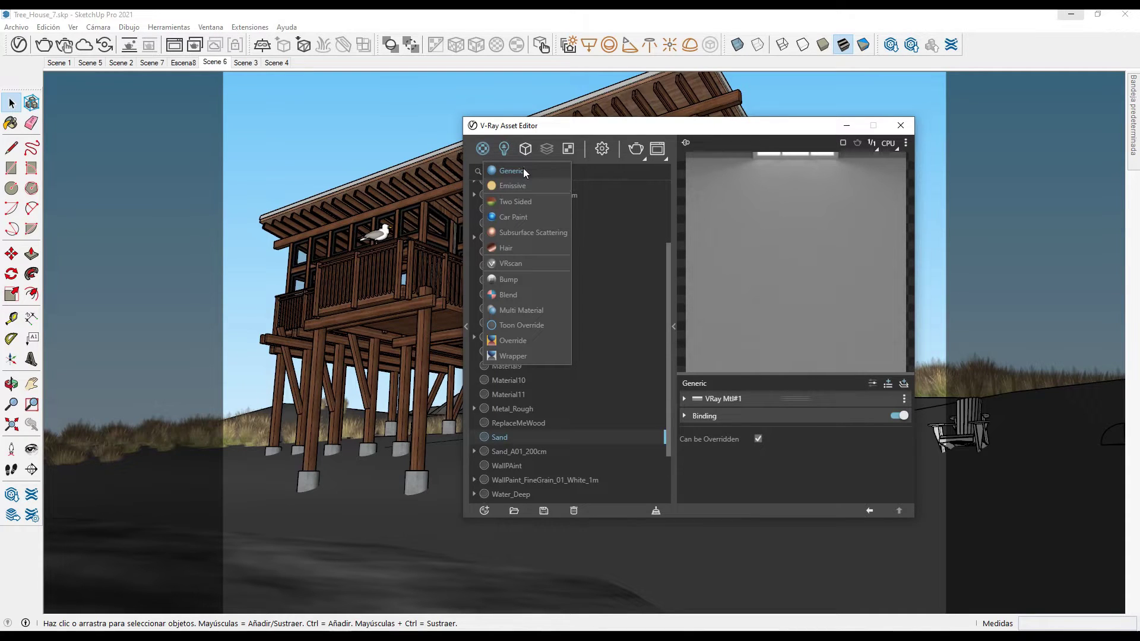
key("Escape")
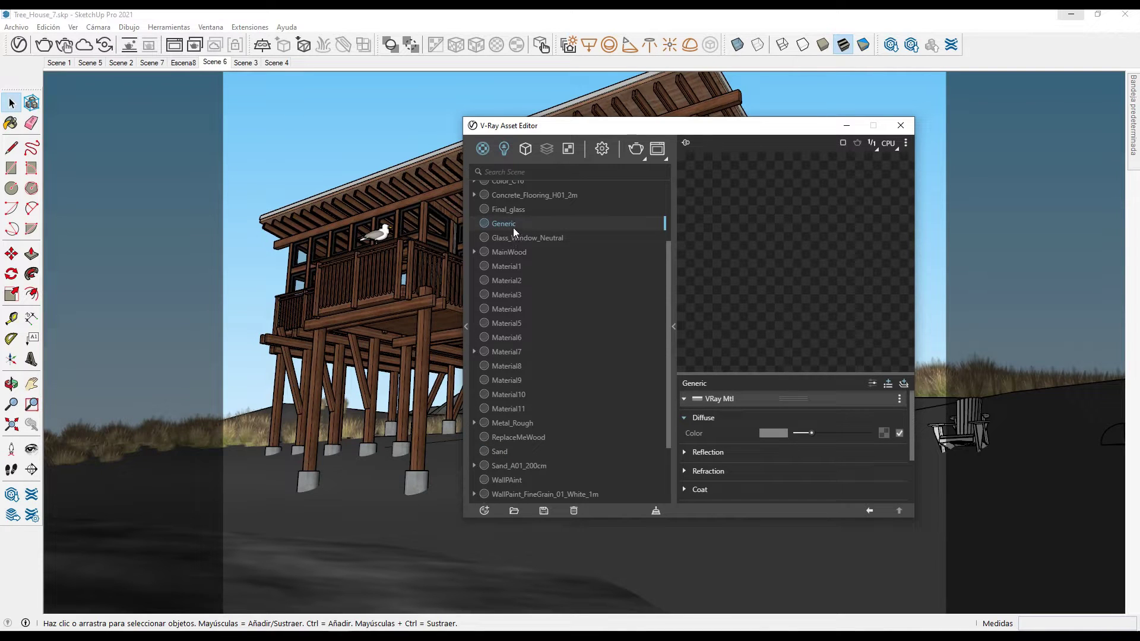
left_click(510, 225)
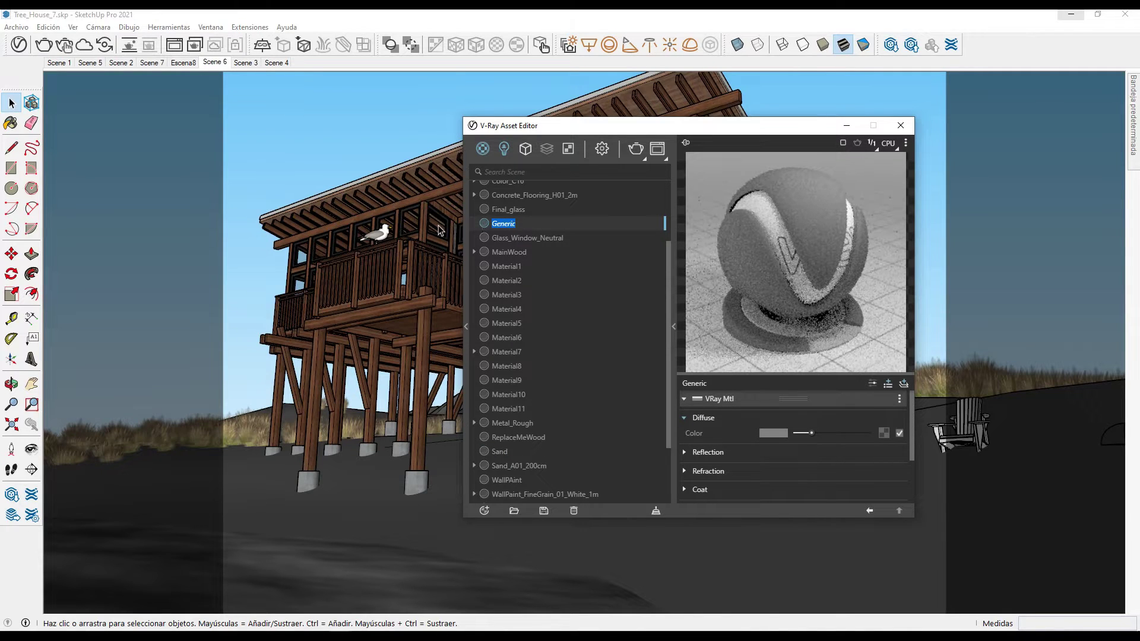
type("sand-")
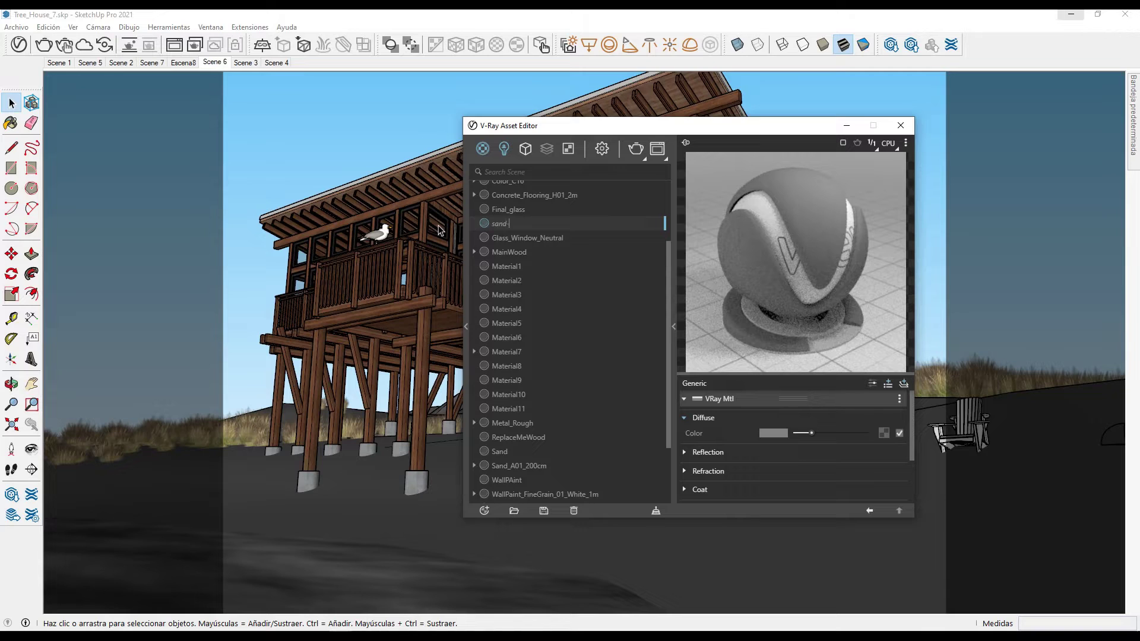
key("Return")
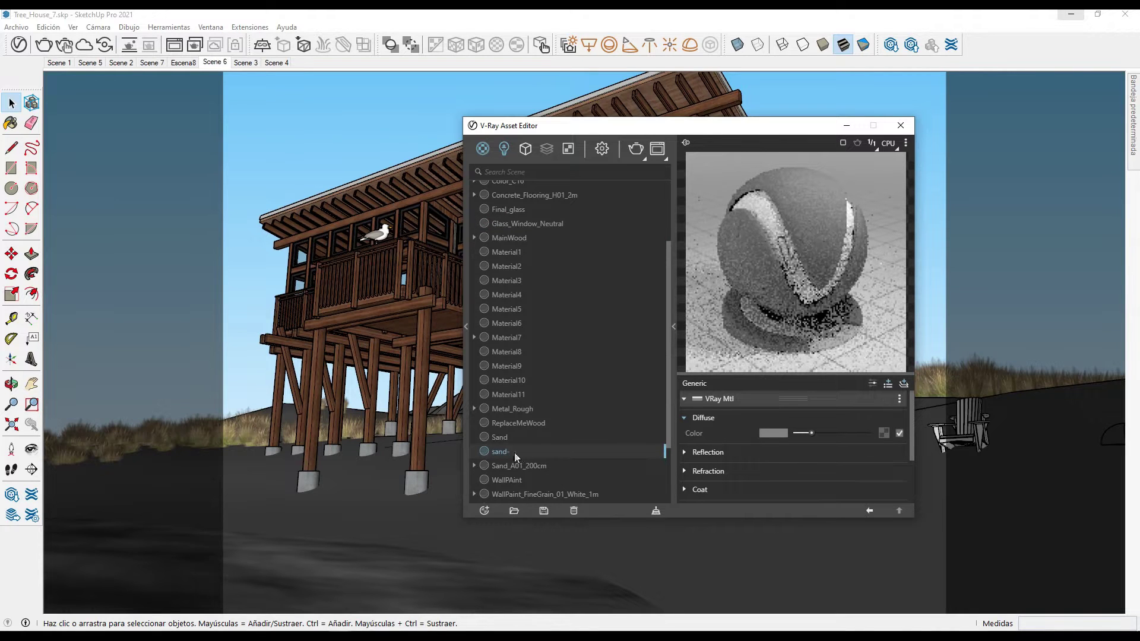
left_click(847, 125)
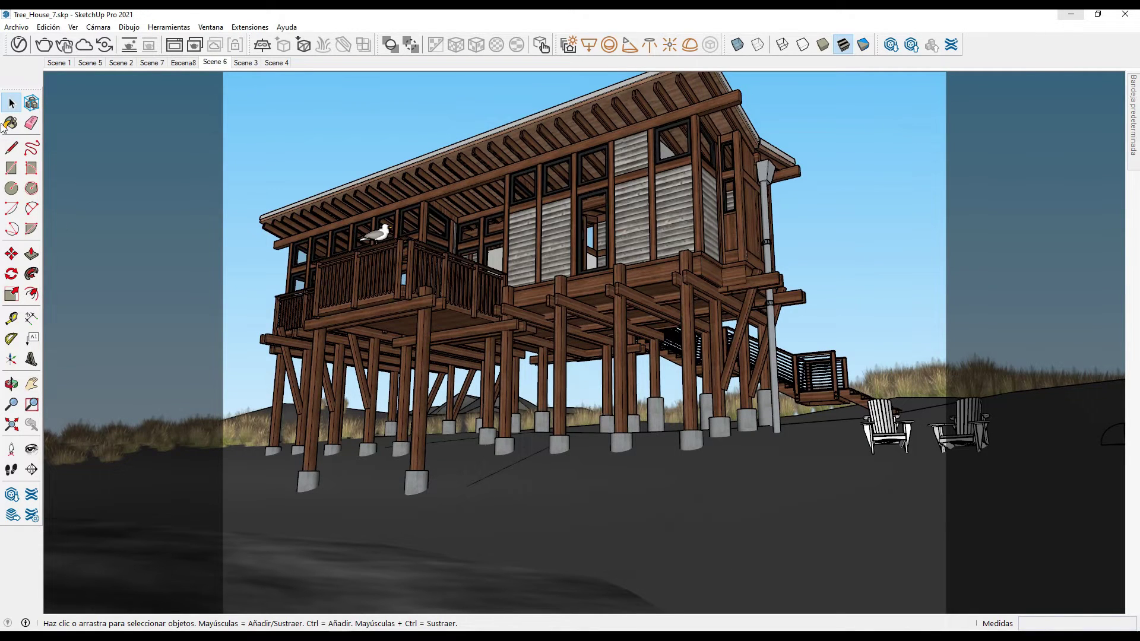
Orbit around the house, clear the selection, and return to the Scene 6 view.
left_click(32, 449)
left_click_drag(465, 326, 483, 277)
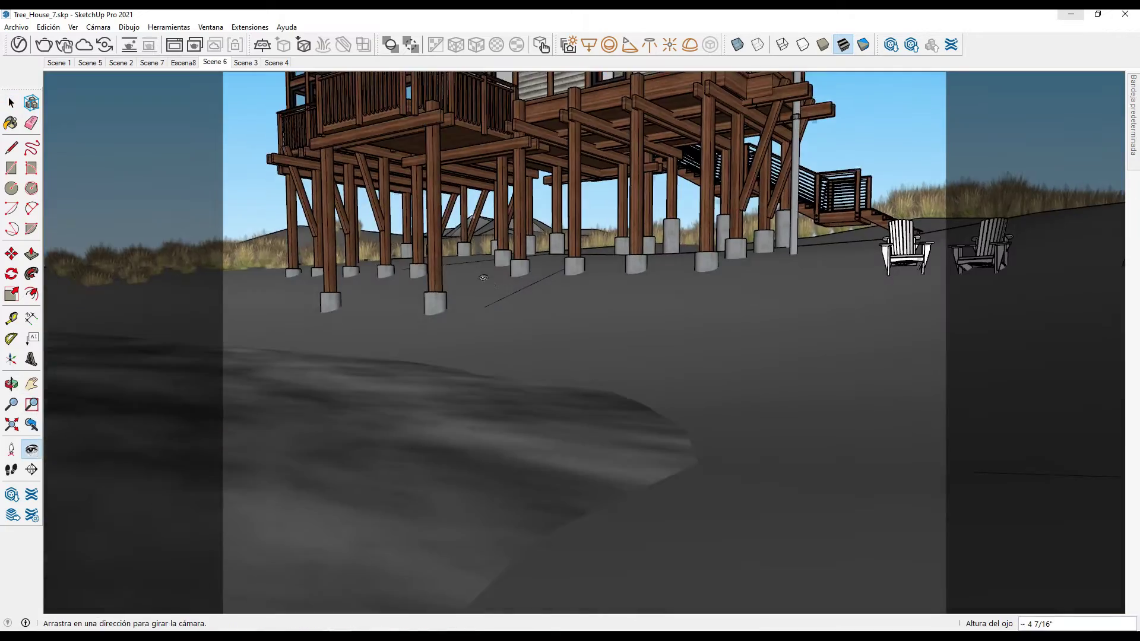
mouse_move(483, 277)
middle_mouse_down()
mouse_move(701, 400)
mouse_move(602, 445)
middle_mouse_up()
key("space")
key("ctrl+a")
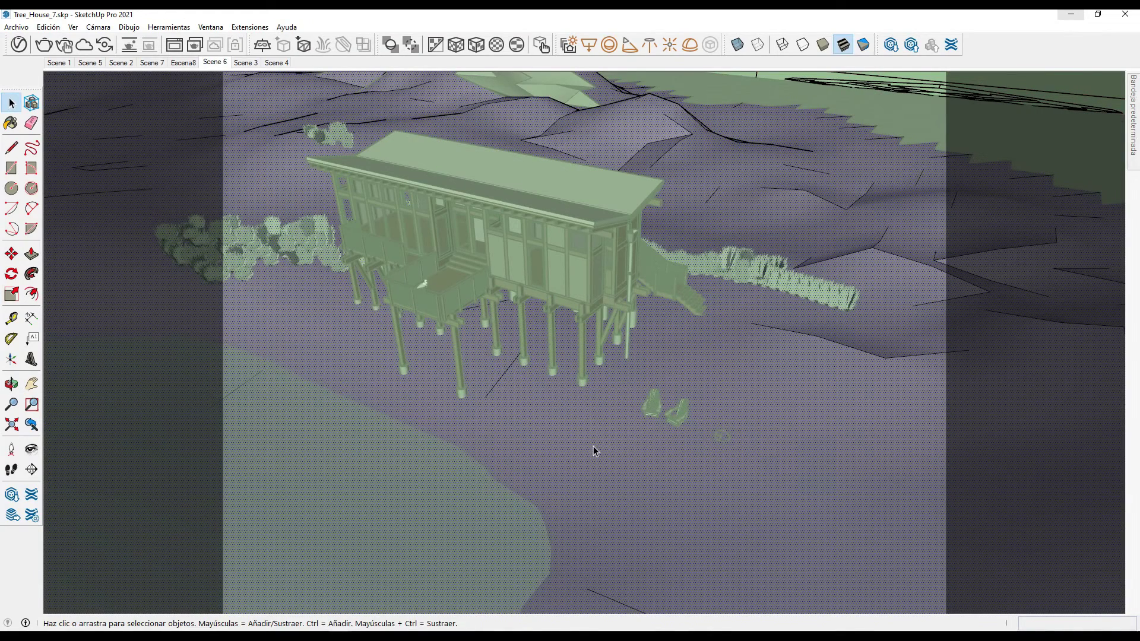
key("ctrl+t")
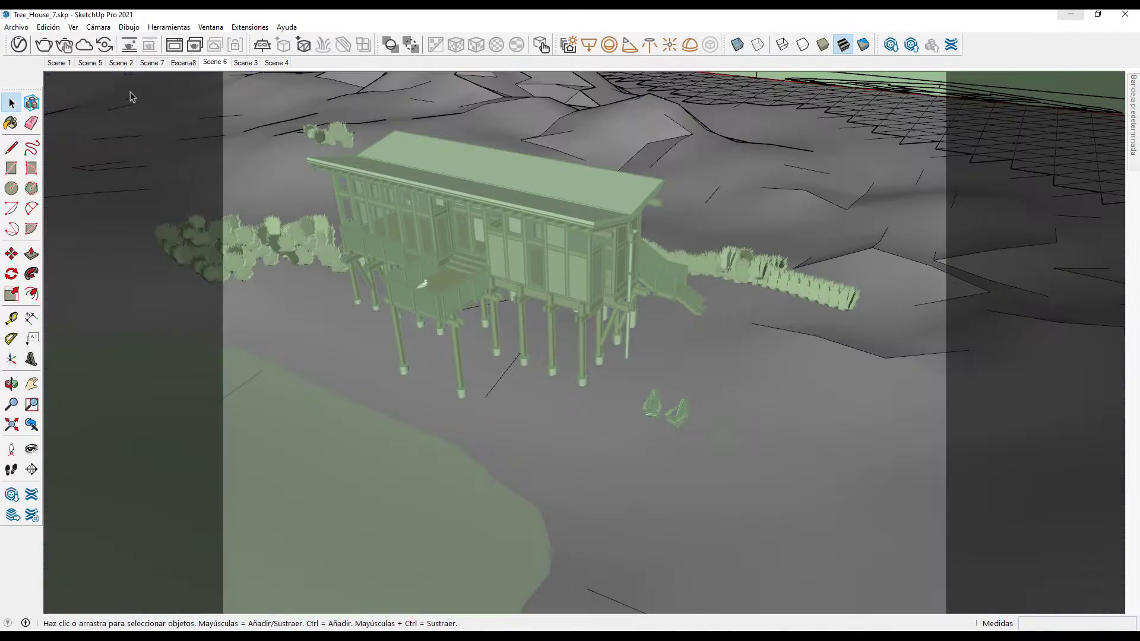
left_click(215, 62)
Open the Sand material in an enlarged Asset Editor and expand its VRay Mtl#1 settings.
left_click(18, 44)
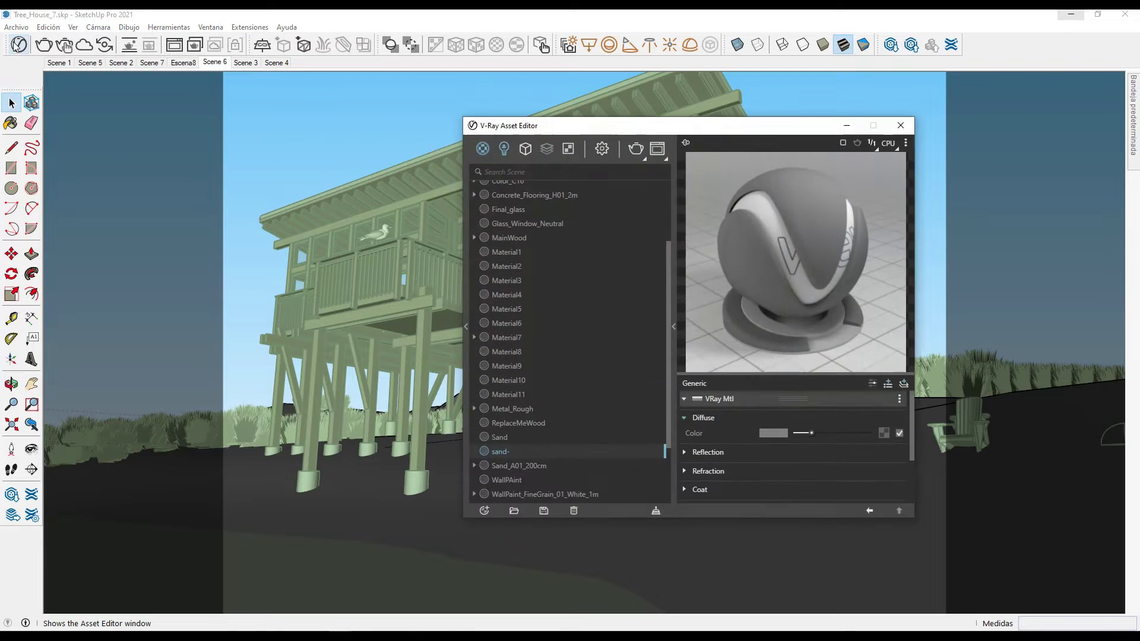
scroll(520, 432, "down", 2)
left_click(506, 379)
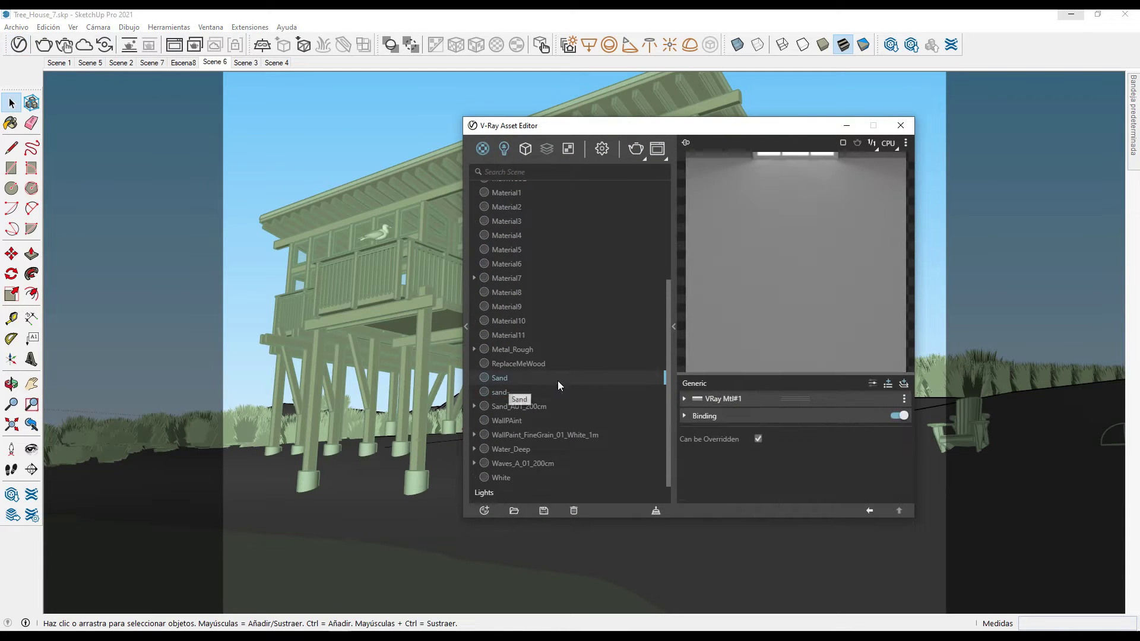
left_click_drag(758, 132, 545, 65)
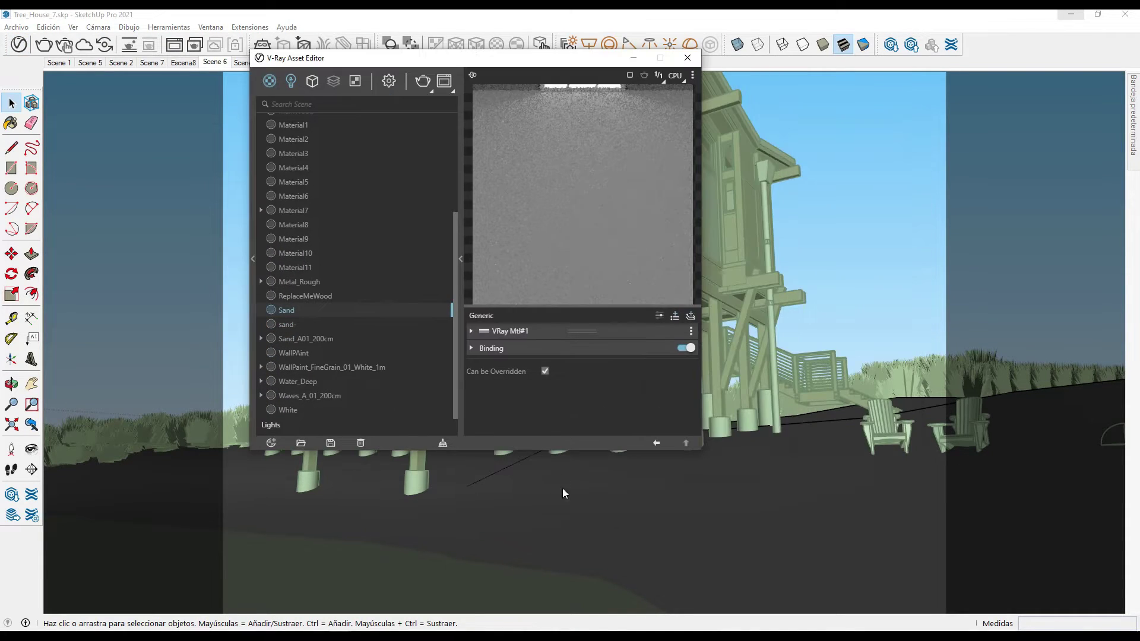
left_click_drag(577, 450, 576, 567)
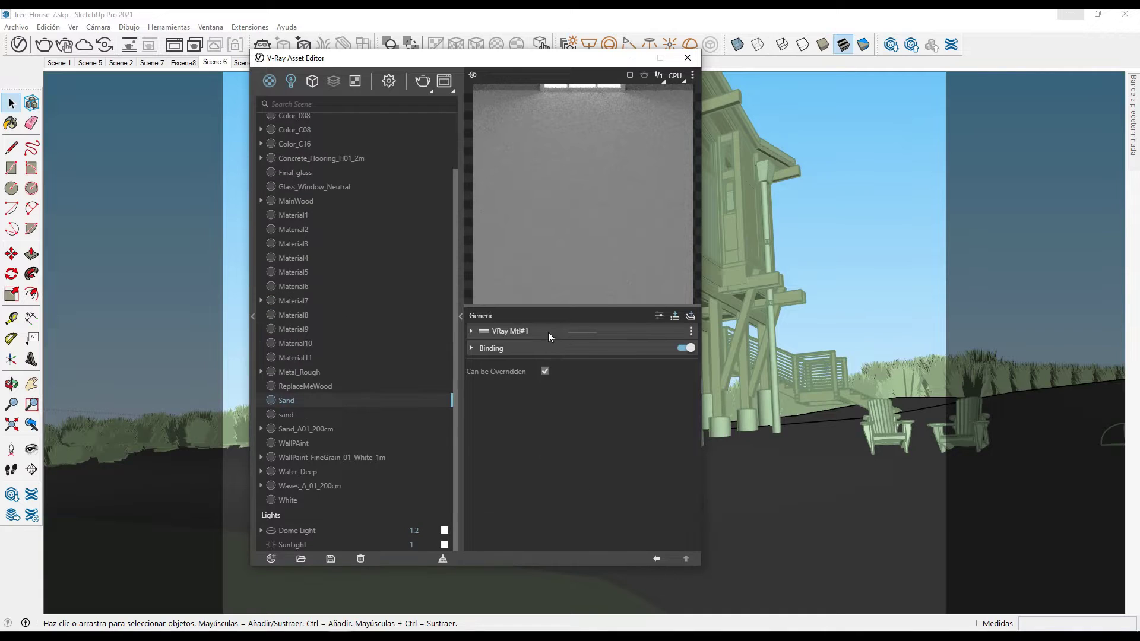
left_click(547, 331)
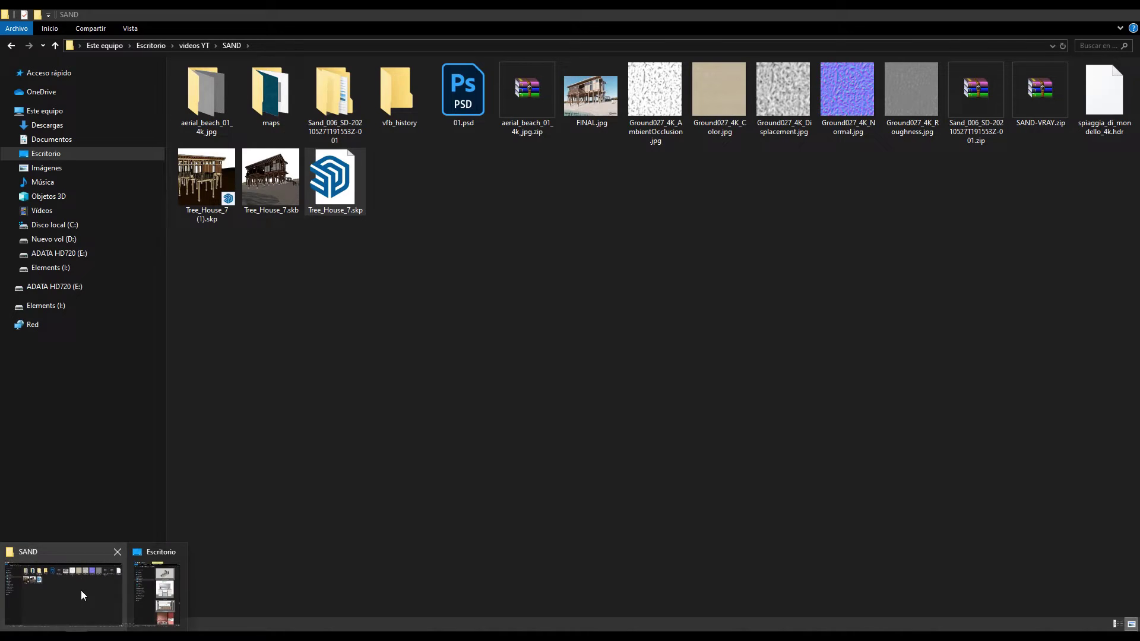
Apply the aerial_beach_01 diffuse image as the Sand colour texture and select the rough AO file.
left_click(81, 590)
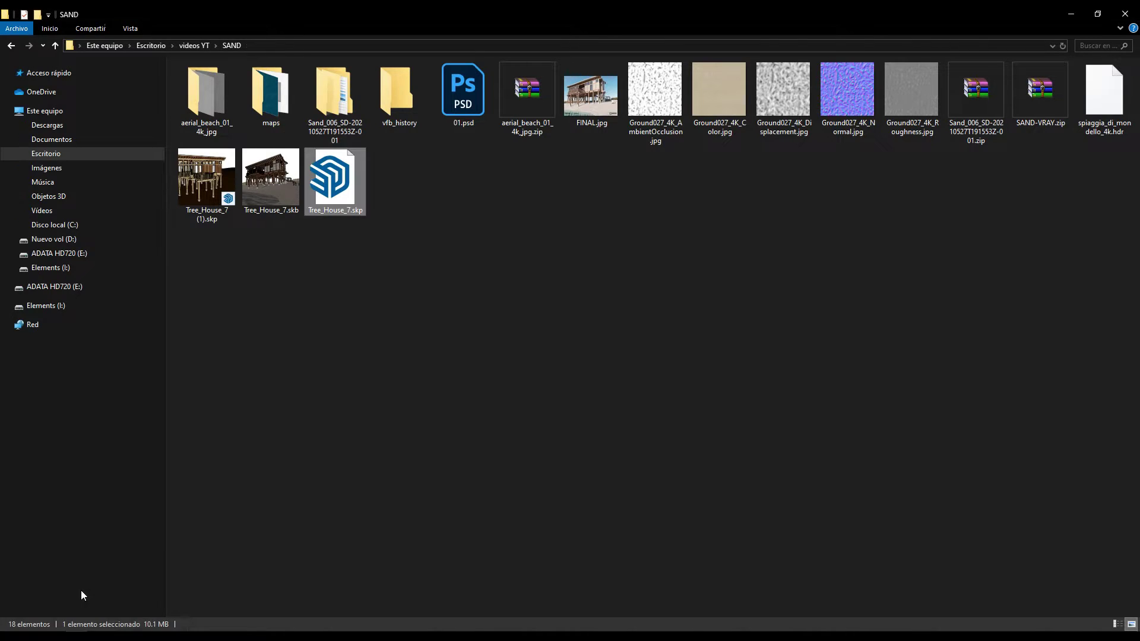
left_click_drag(230, 96, 146, 96)
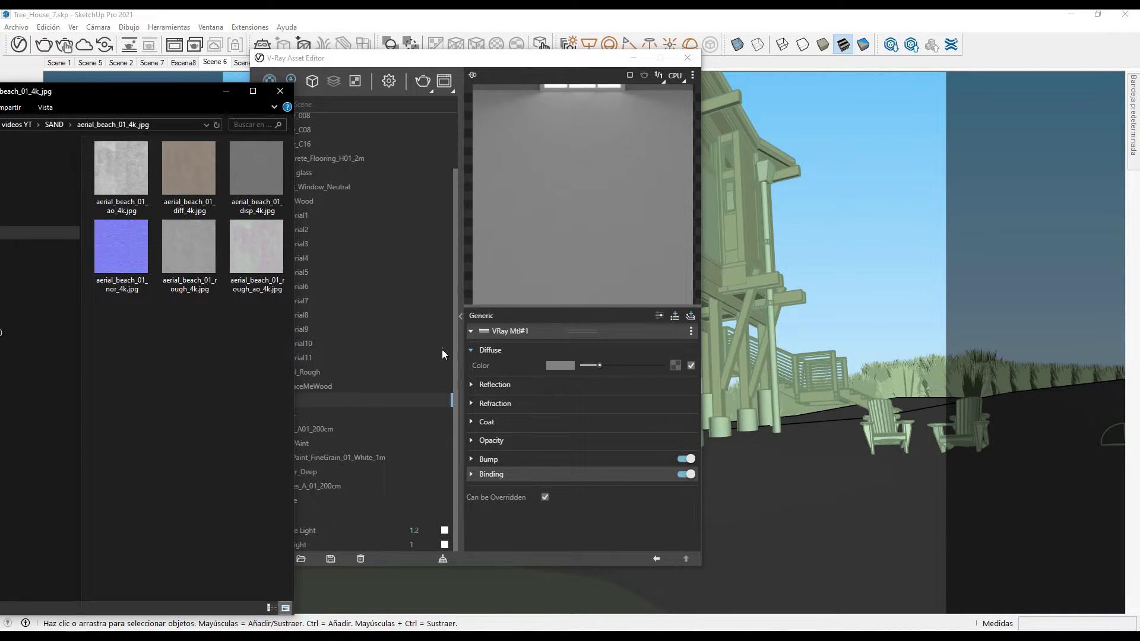
left_click(187, 168)
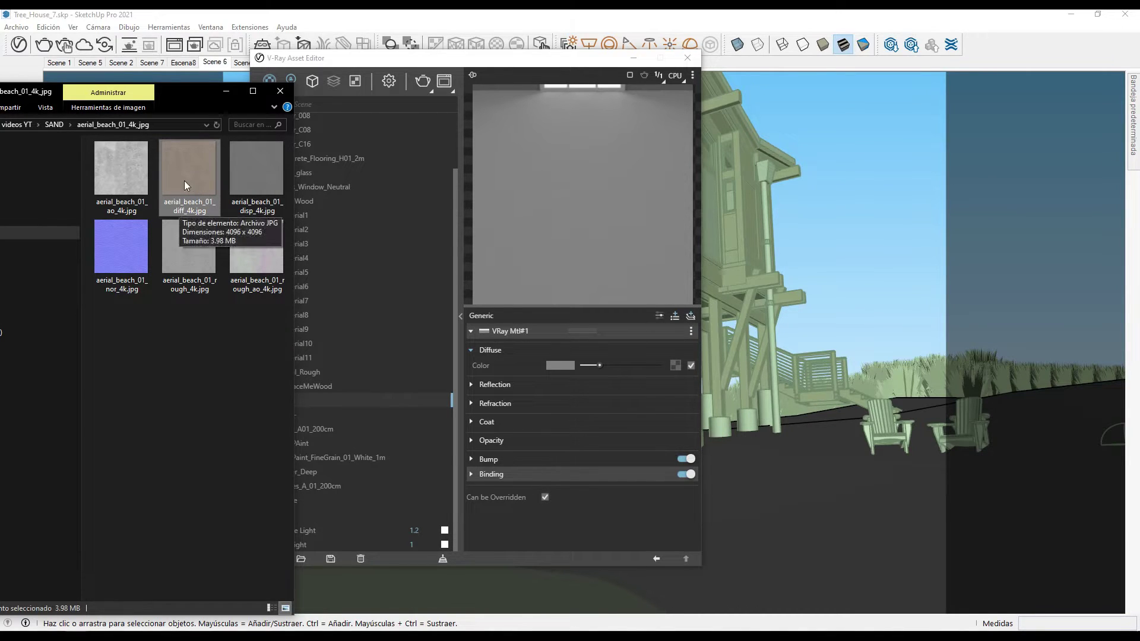
mouse_move(184, 181)
left_mouse_down()
mouse_move(653, 373)
mouse_move(676, 365)
left_mouse_up()
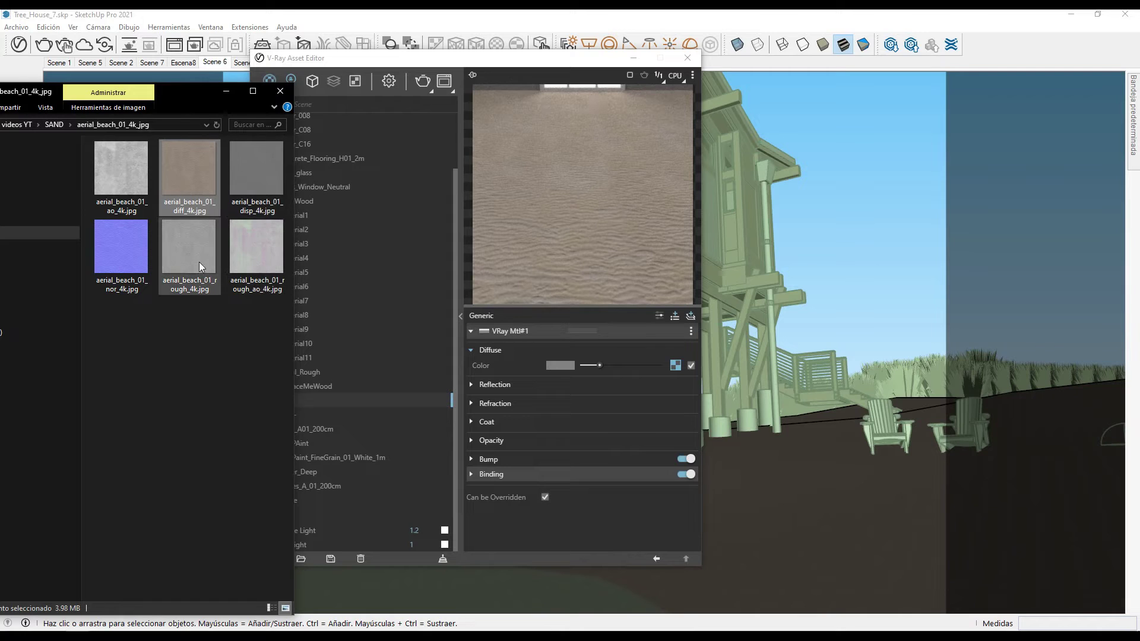
left_click(244, 271)
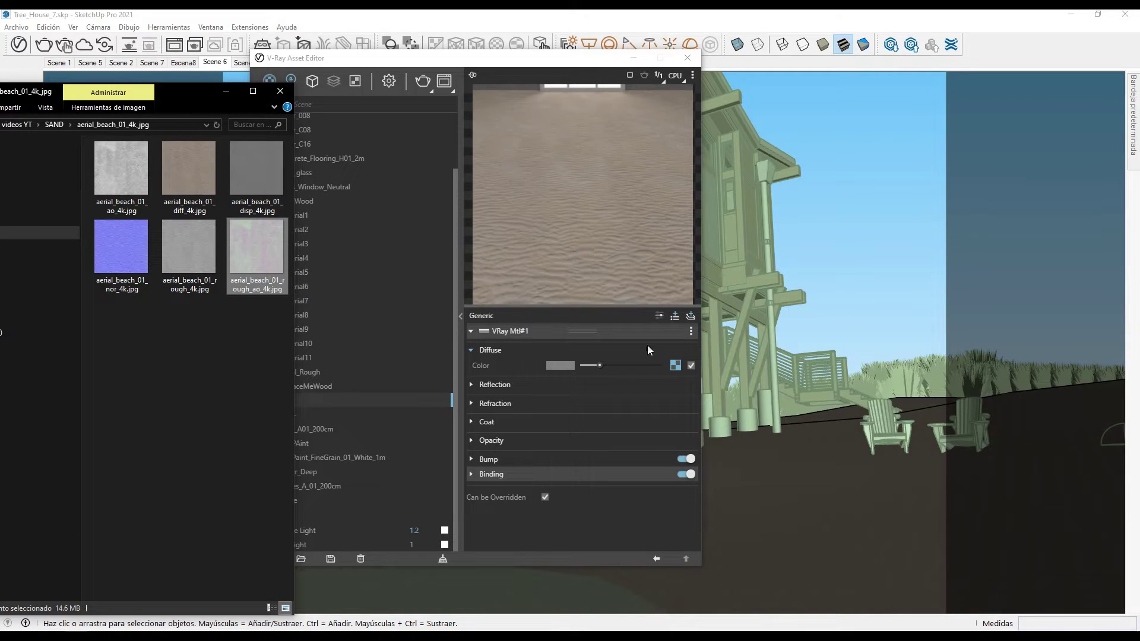
left_click(677, 368)
Wrap the diffuse texture in a Mix (Operator) multiplying it by the rough AO map.
right_click(678, 368)
mouse_move(653, 420)
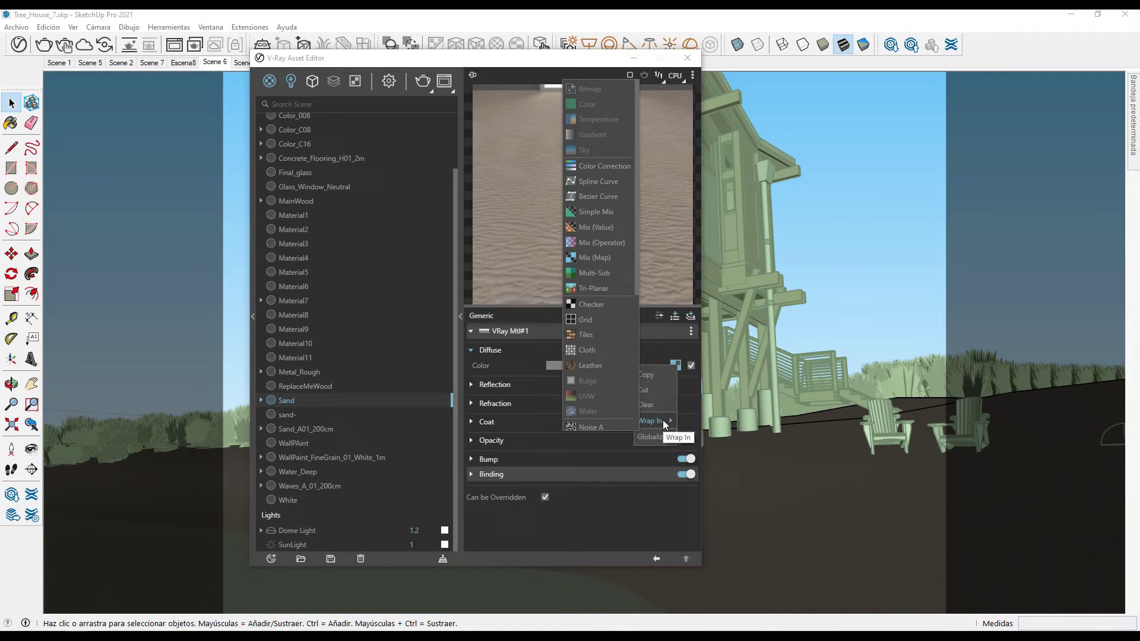
left_click(600, 244)
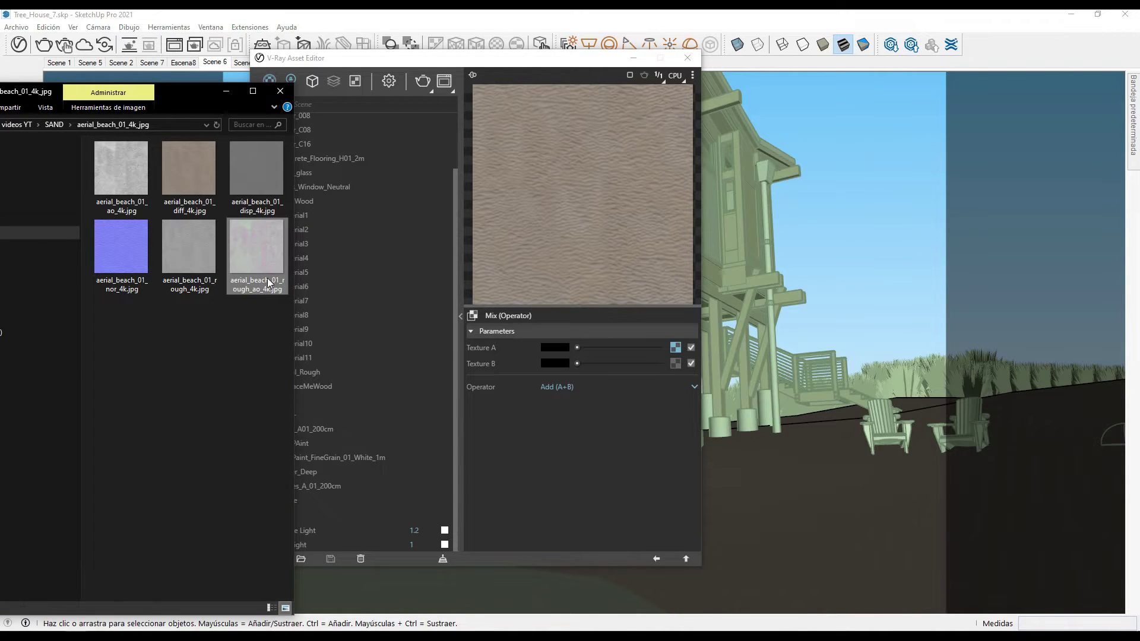
mouse_move(261, 264)
left_mouse_down()
mouse_move(600, 375)
mouse_move(677, 363)
left_mouse_up()
left_click(568, 386)
left_click(573, 450)
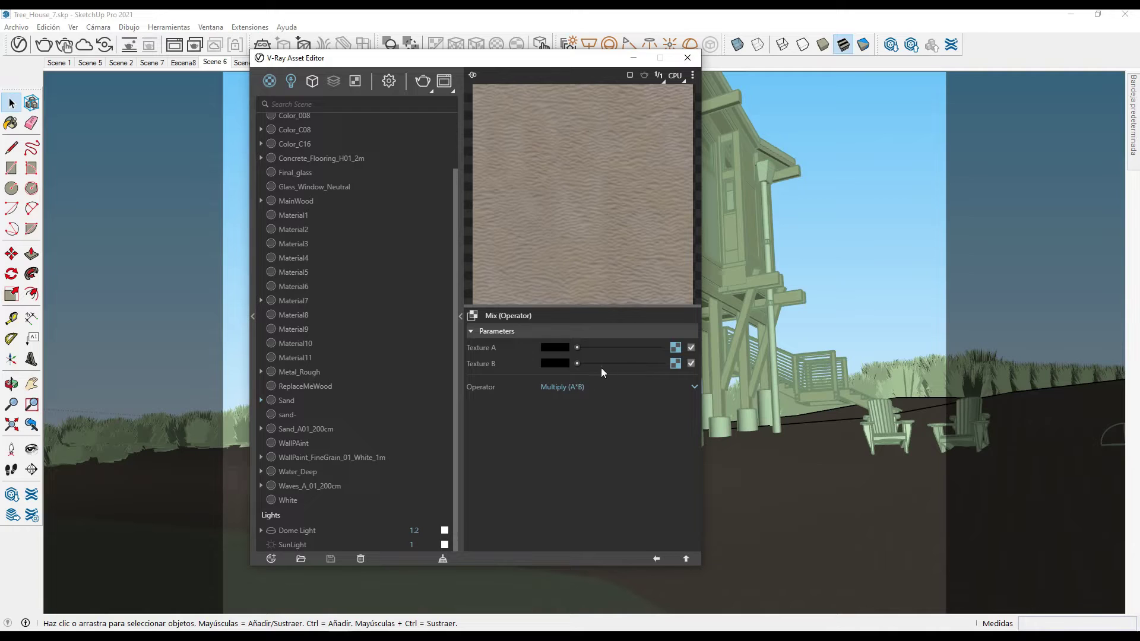
Set the AO map's Color Space to Rendering Space (Linear).
left_click(675, 363)
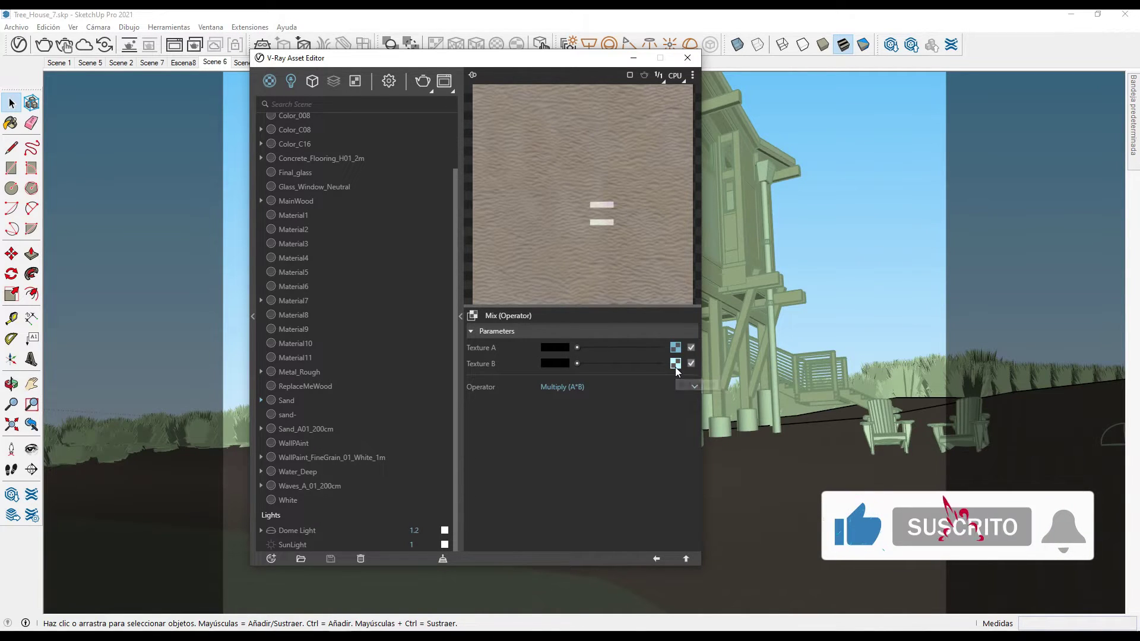
left_click(603, 364)
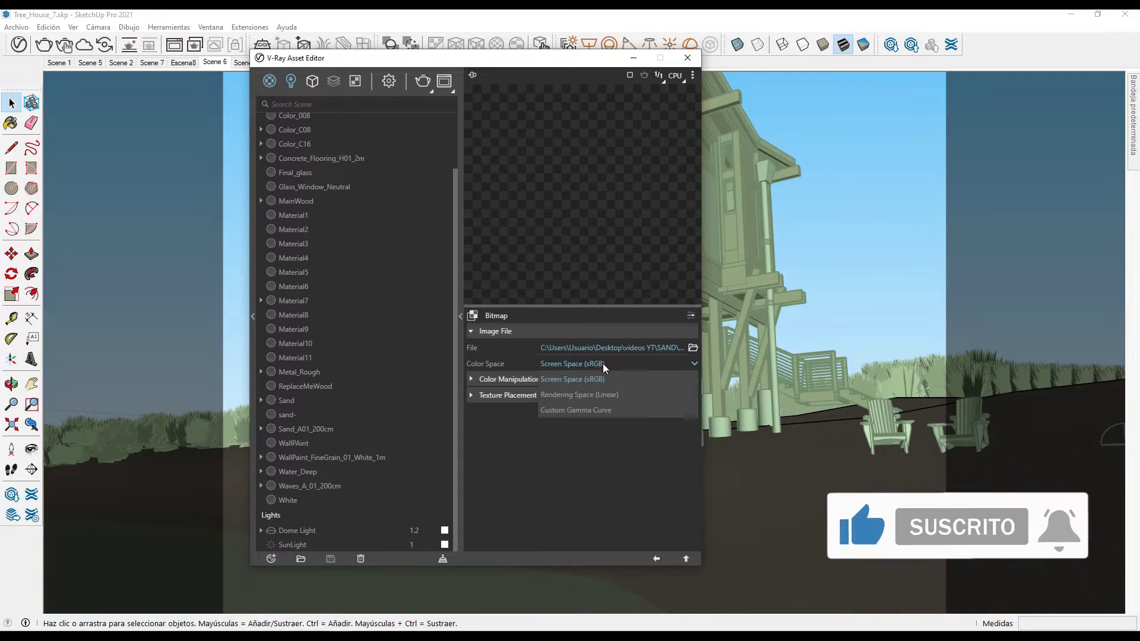
left_click(596, 394)
left_click(655, 558)
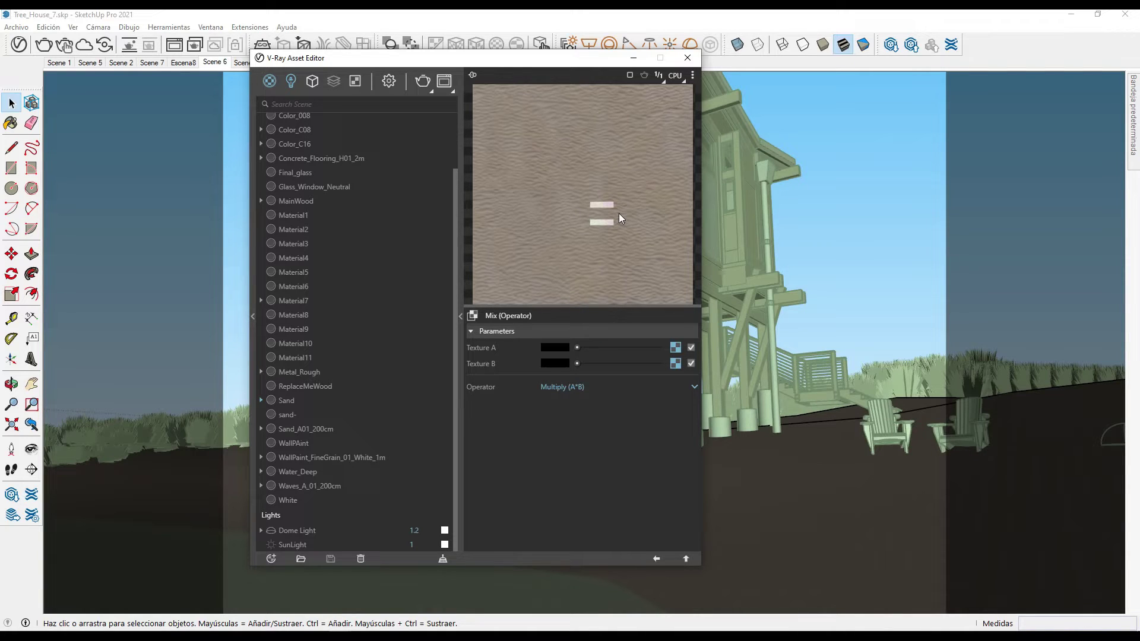
left_click(656, 558)
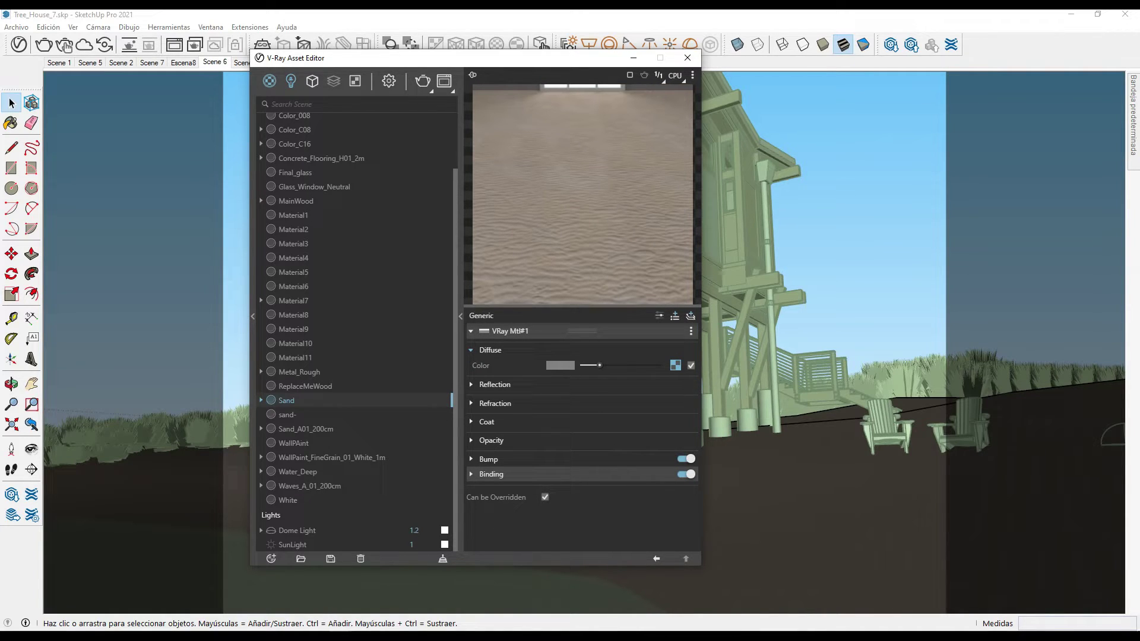
Load rough_4k into Reflection Glossiness and set the reflection colour to white.
left_click(569, 386)
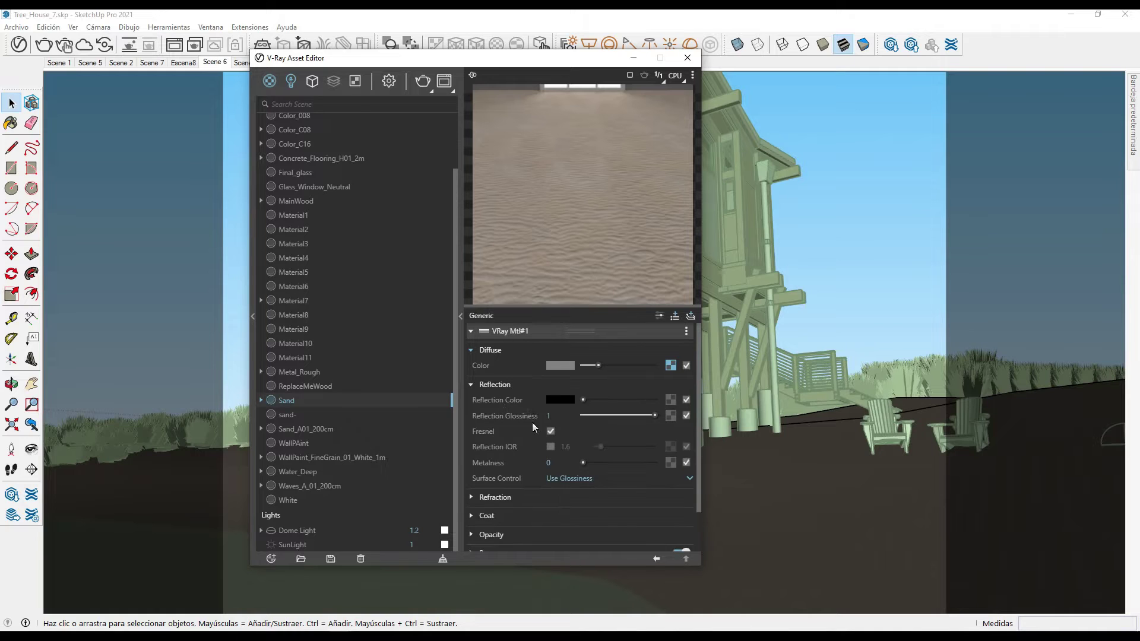
left_click_drag(546, 566, 546, 610)
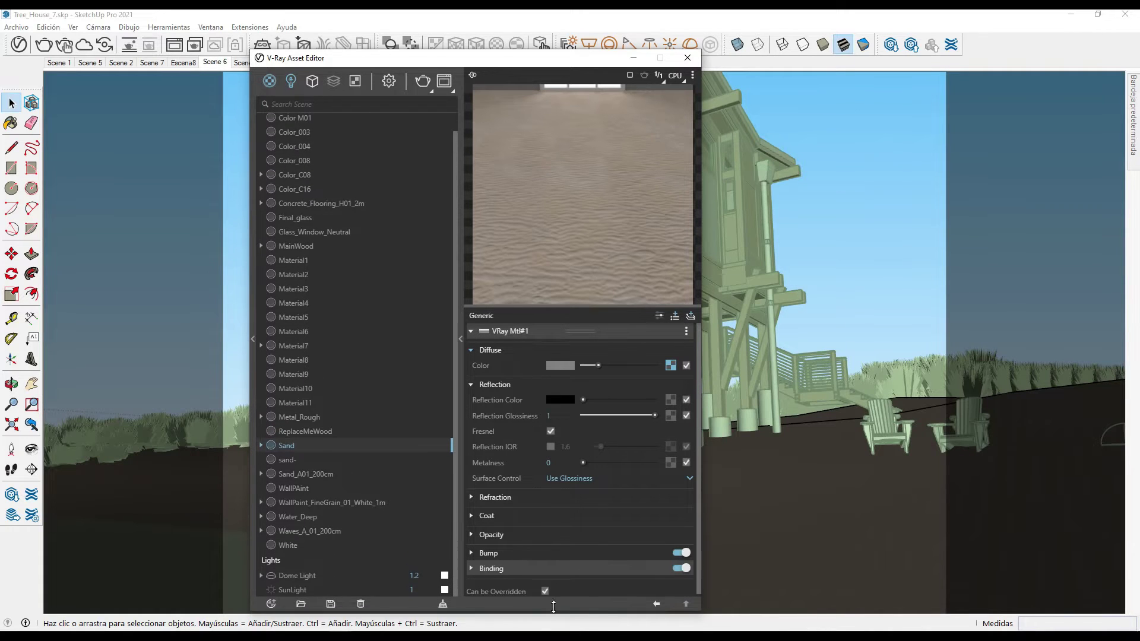
left_click_drag(520, 51, 520, 22)
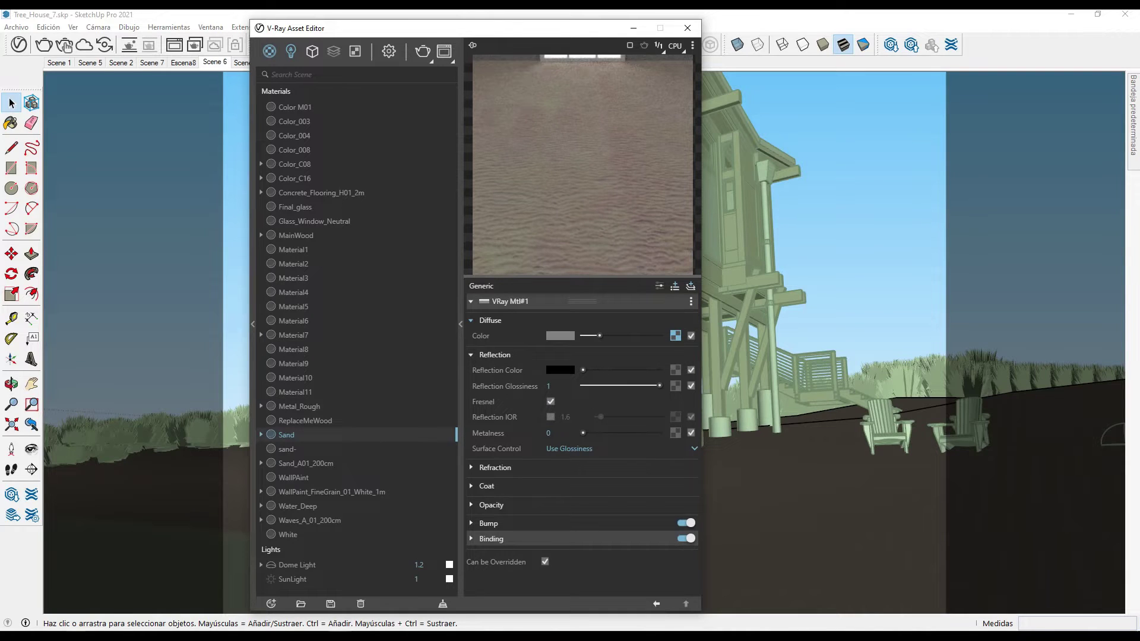
left_click(77, 635)
left_click(45, 588)
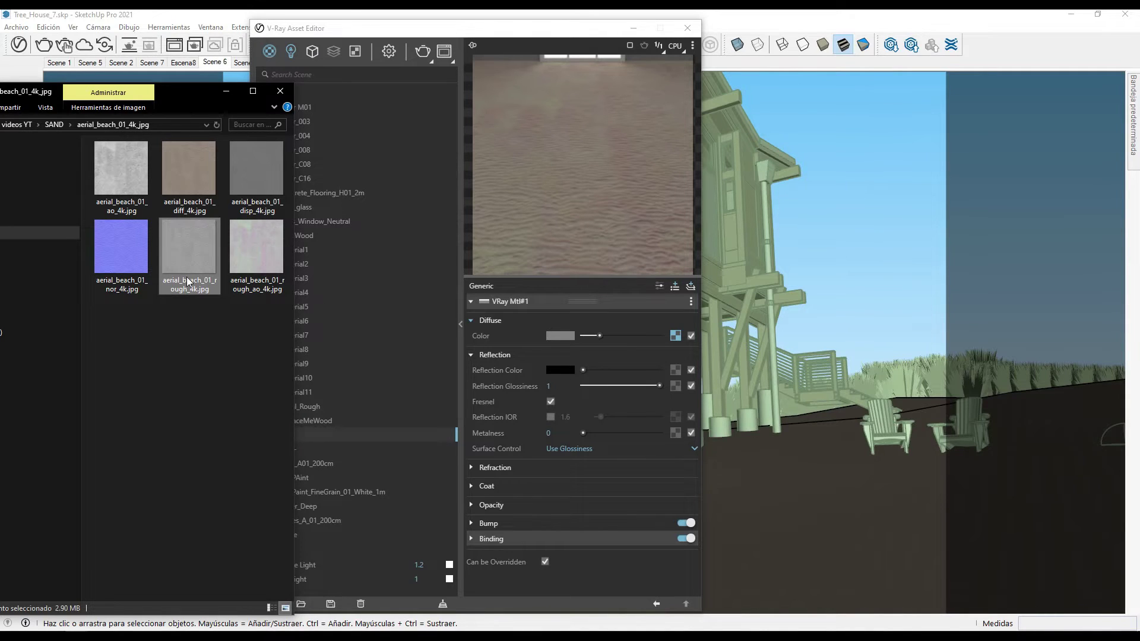
left_click_drag(188, 279, 675, 384)
left_click_drag(583, 370, 664, 371)
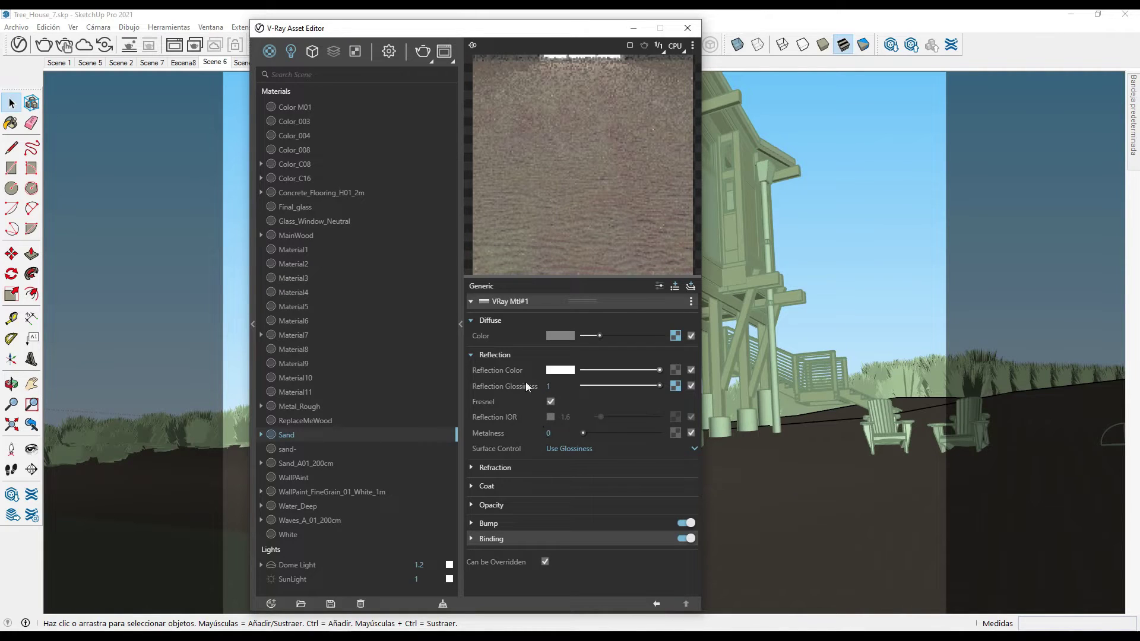
Set Surface Control to Use Roughness and inspect the roughness map's colour adjustments.
left_click(578, 447)
left_click(576, 480)
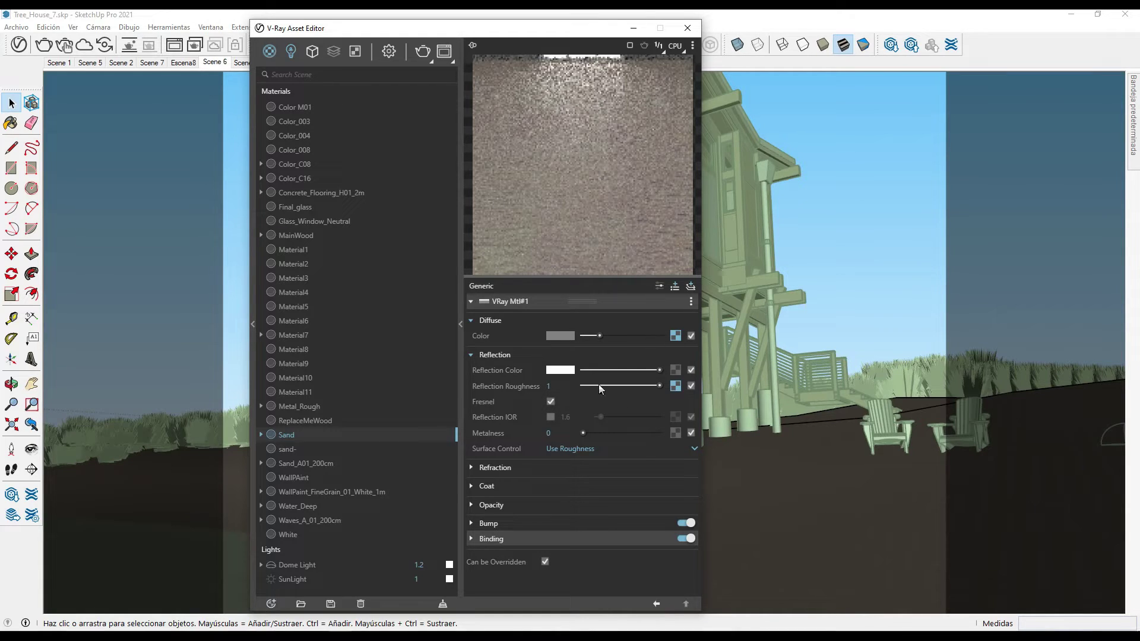
left_click(676, 386)
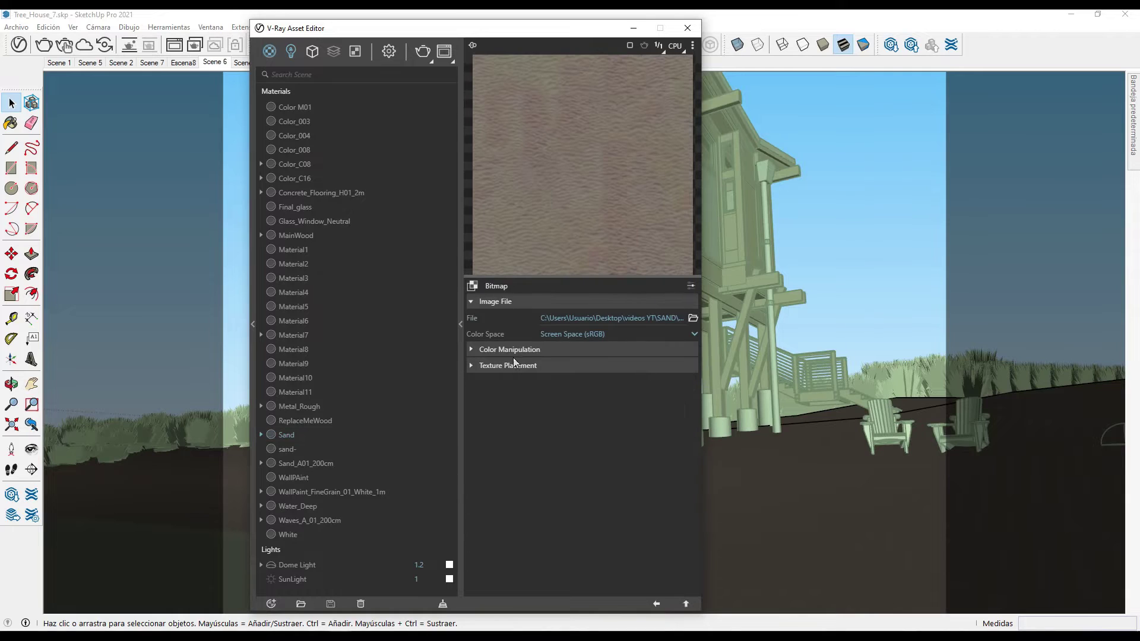
left_click(525, 355)
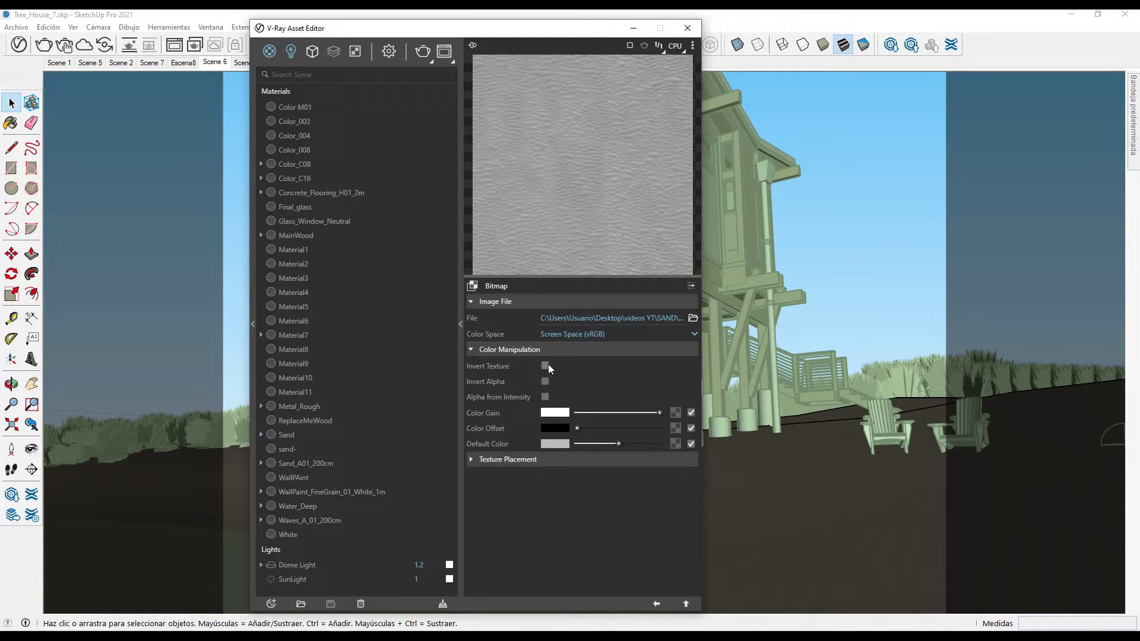
left_click(655, 604)
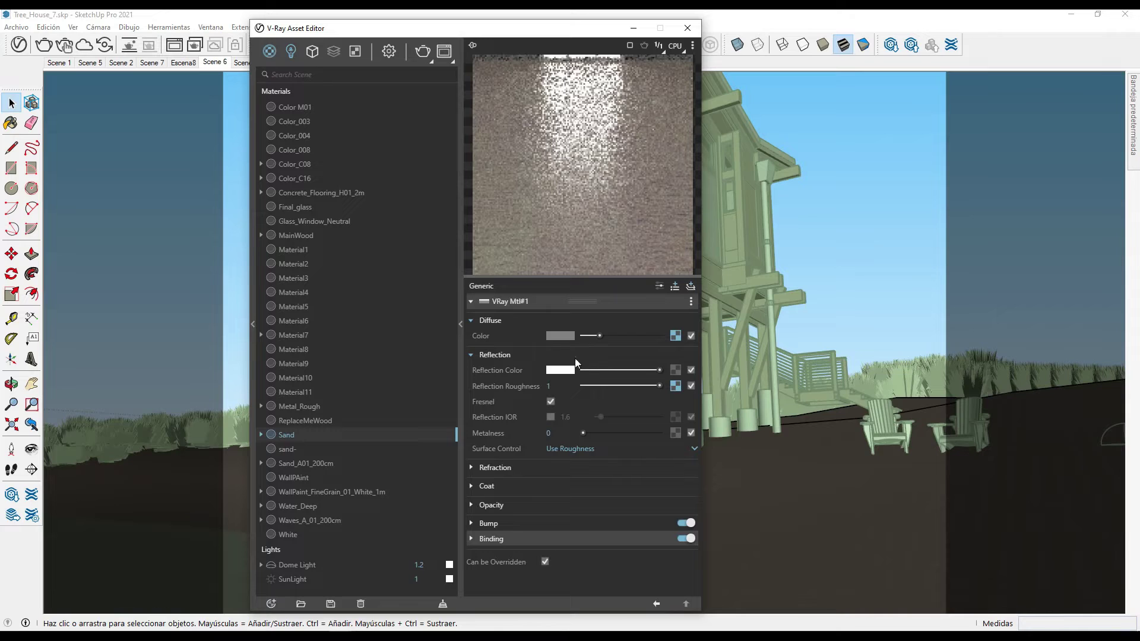
Set the roughness map's Color Space to Rendering Space (Linear).
left_click(675, 387)
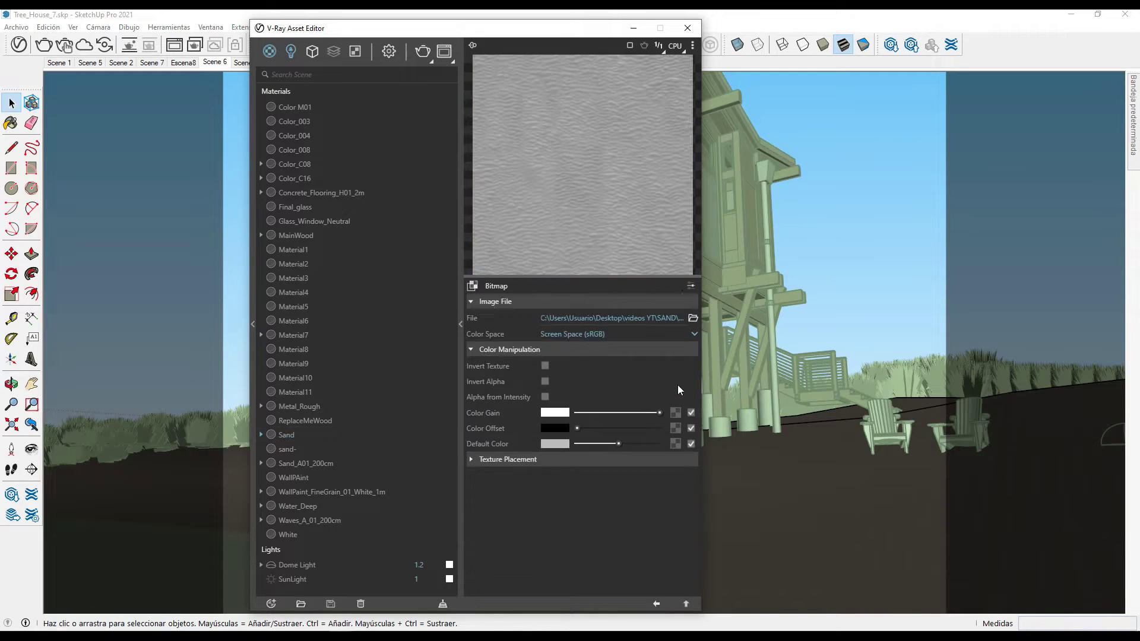
left_click(629, 351)
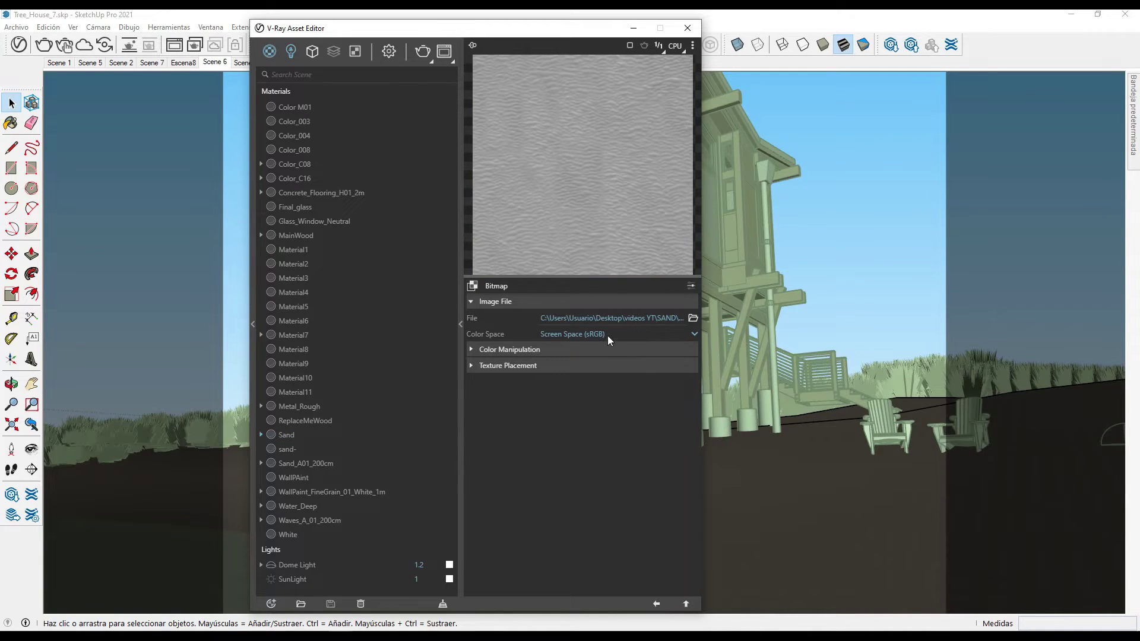
left_click(607, 337)
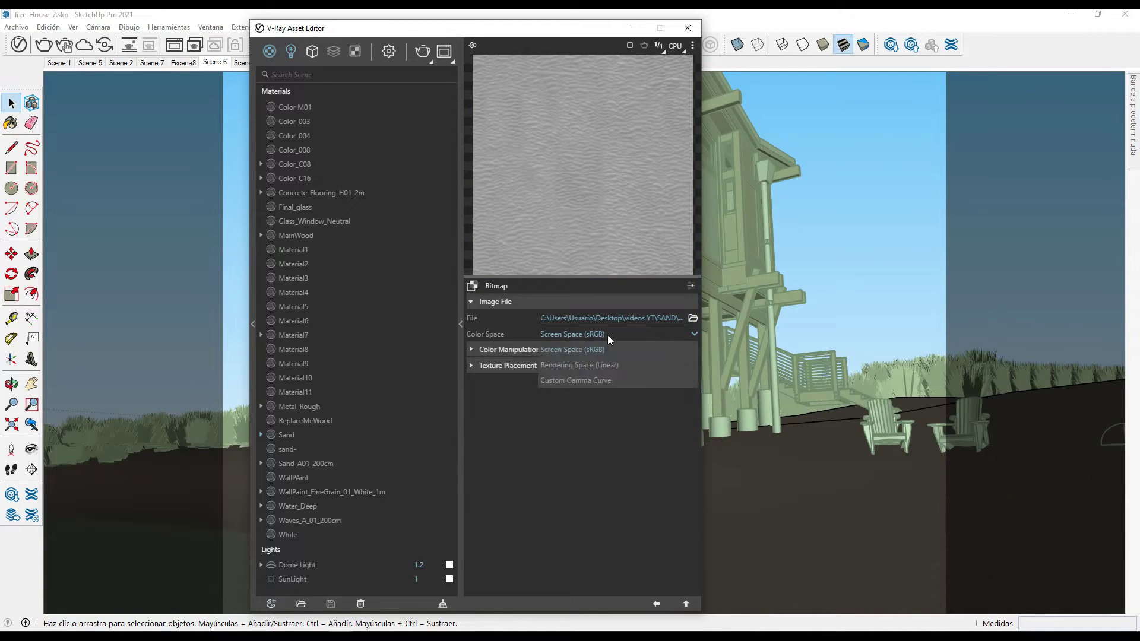
left_click(570, 366)
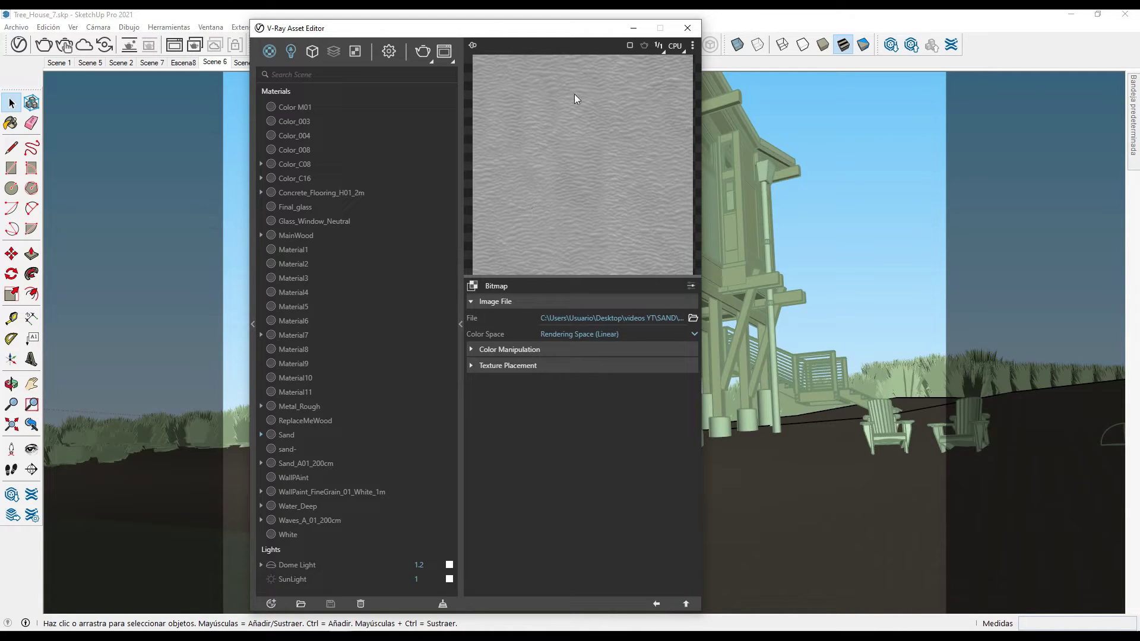
left_click(656, 608)
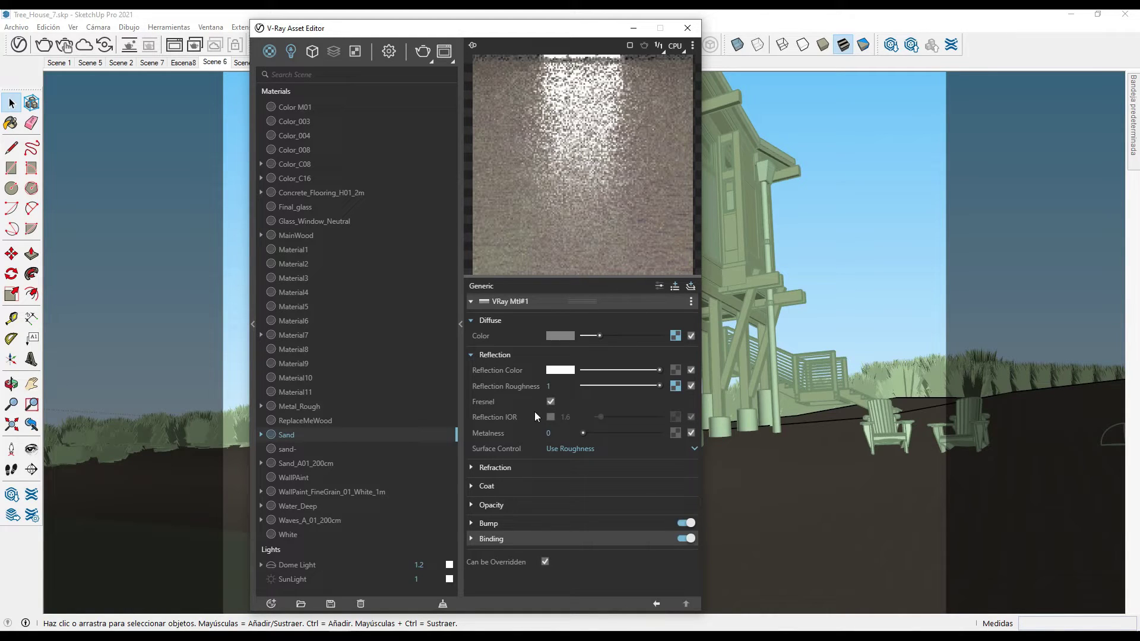
left_click(475, 522)
Load the nor_4k normal map into the Bump slot in Normal Map mode.
left_click_drag(475, 28, 469, 17)
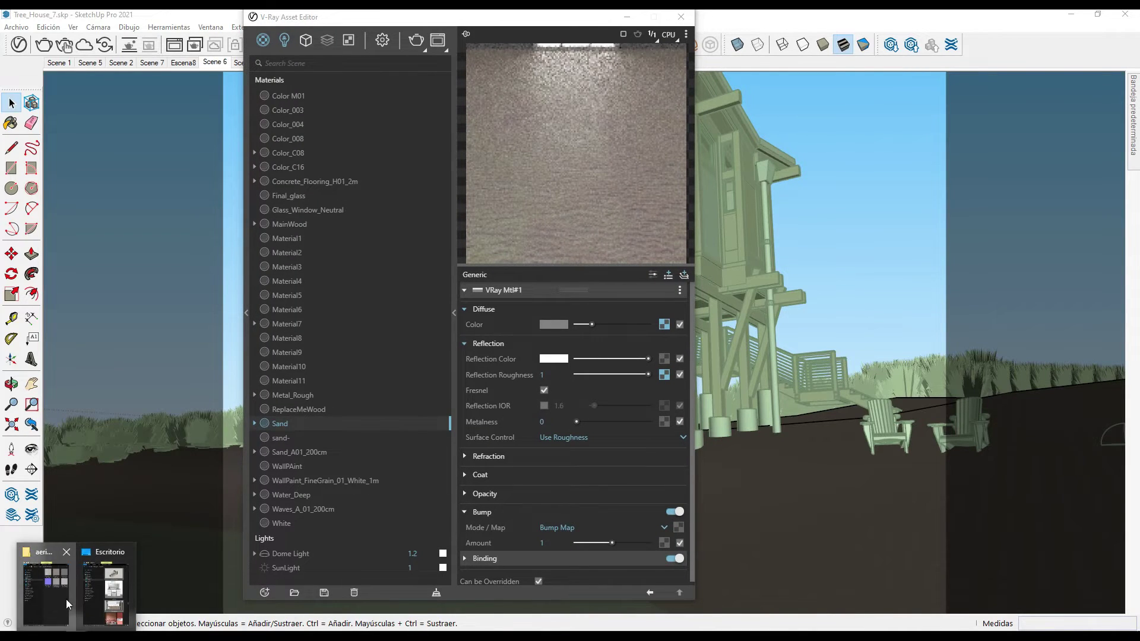
left_click(59, 585)
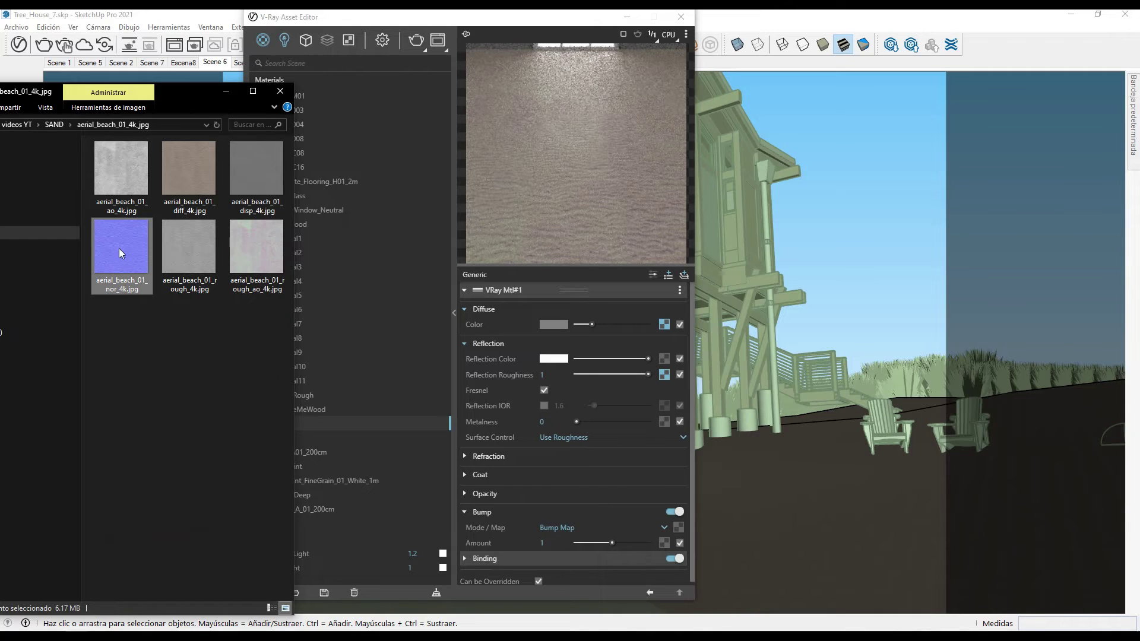
mouse_move(135, 285)
left_mouse_down()
mouse_move(132, 272)
mouse_move(679, 521)
left_mouse_up()
left_click(639, 526)
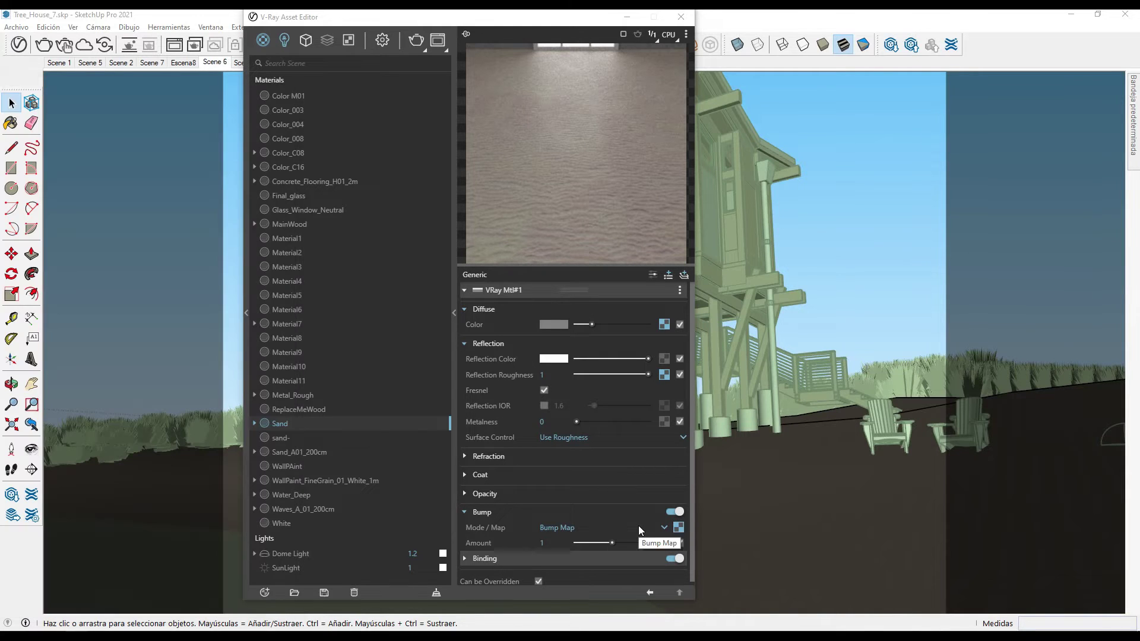
left_click(570, 558)
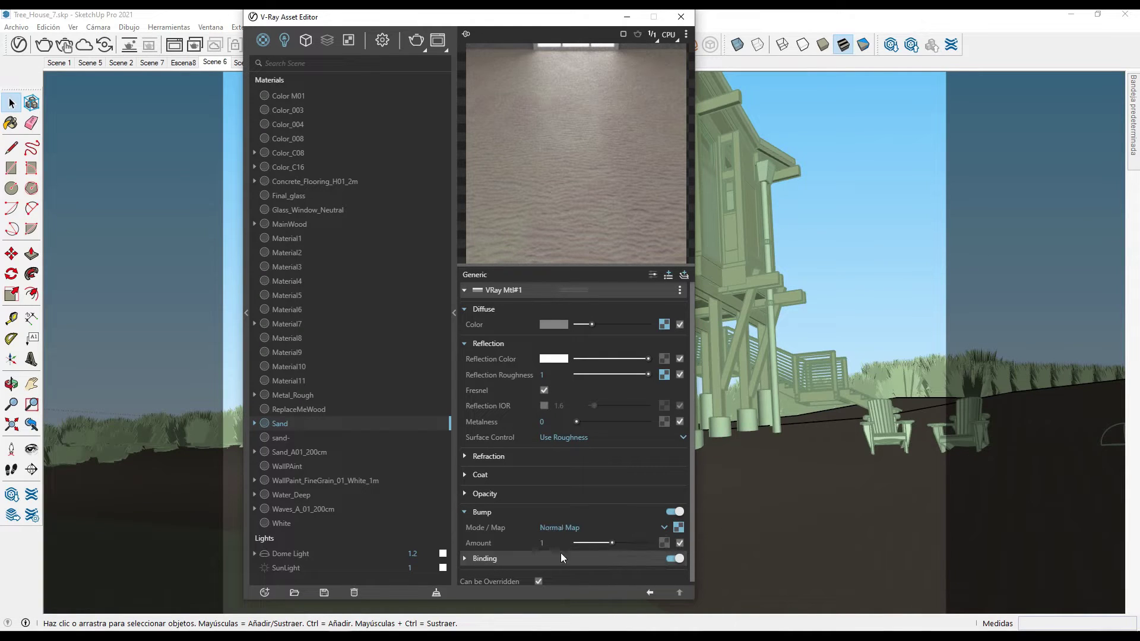
Set the normal map's Color Space to Rendering Space (Linear).
left_click(679, 528)
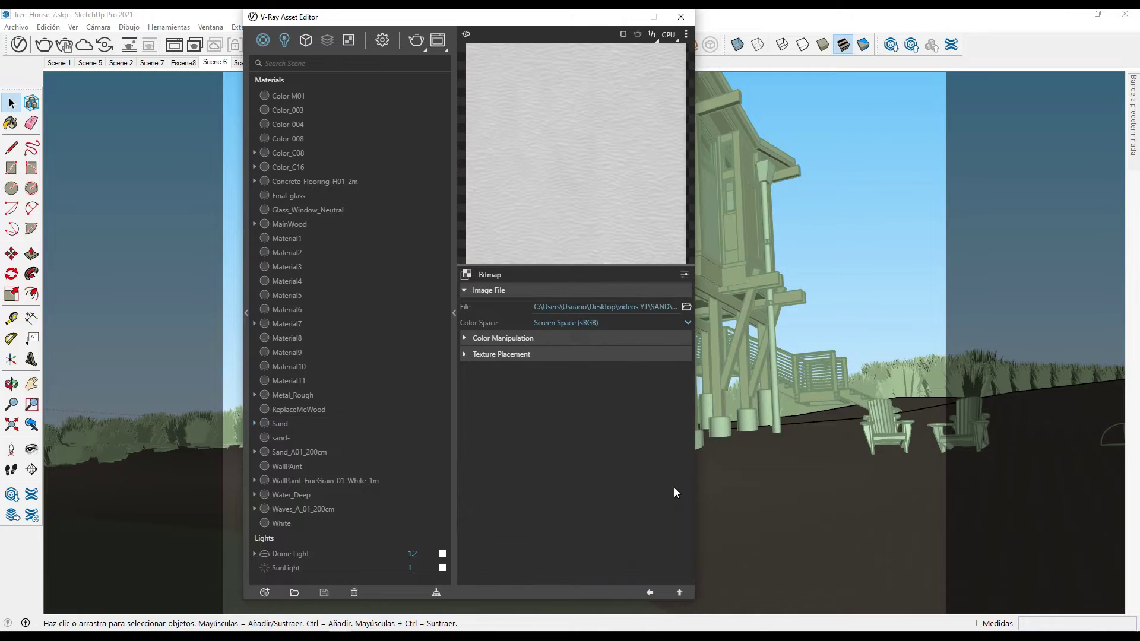
left_click(565, 322)
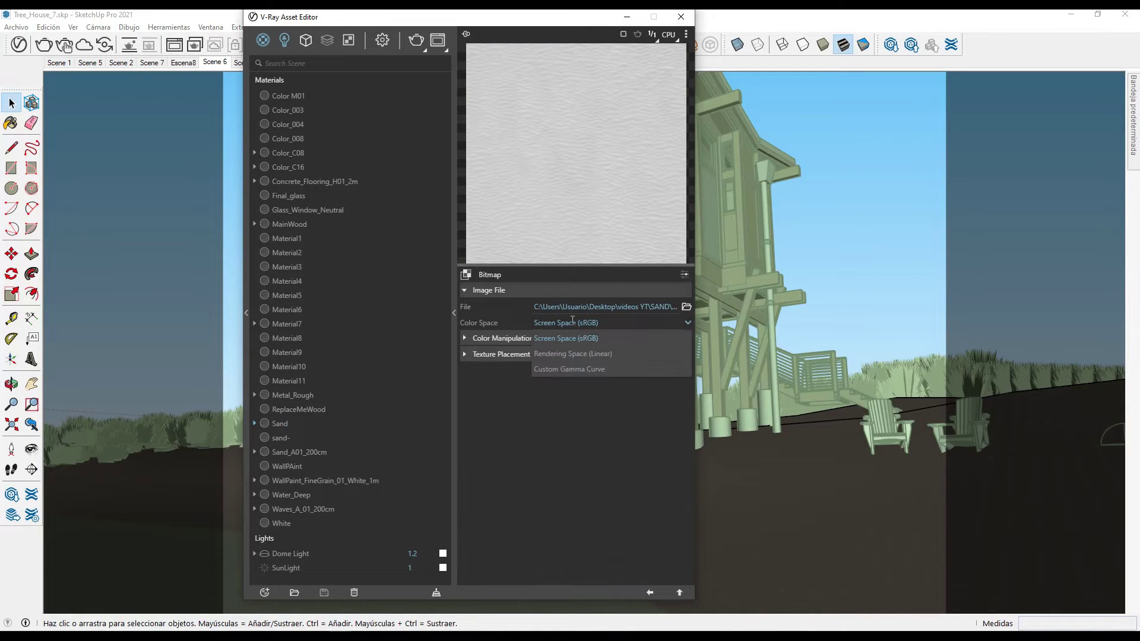
left_click(564, 354)
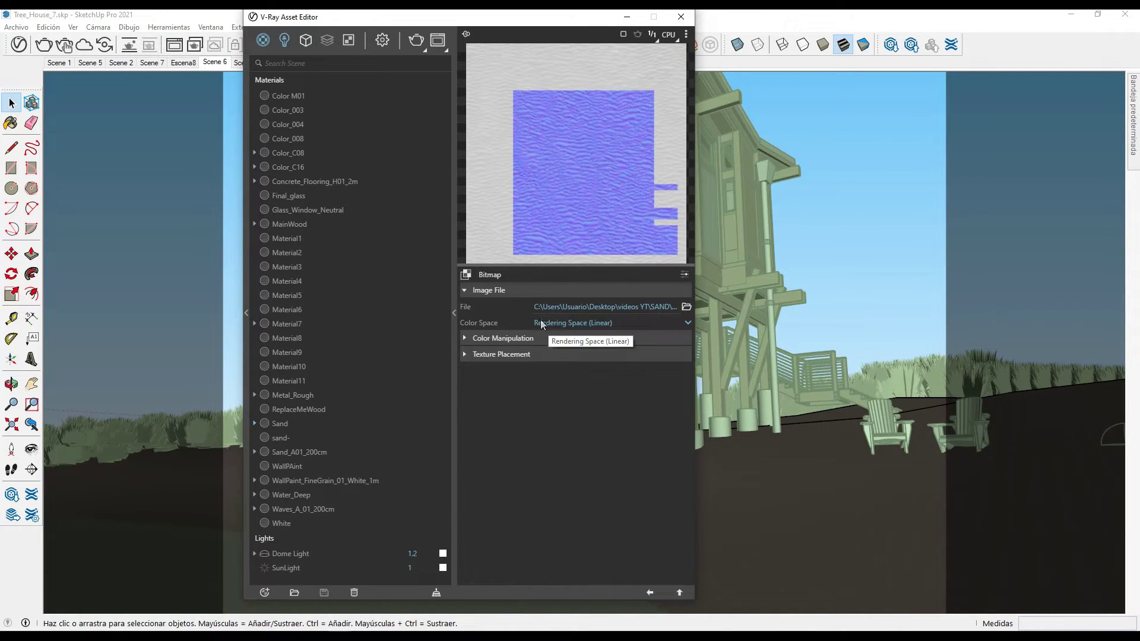
left_click(650, 593)
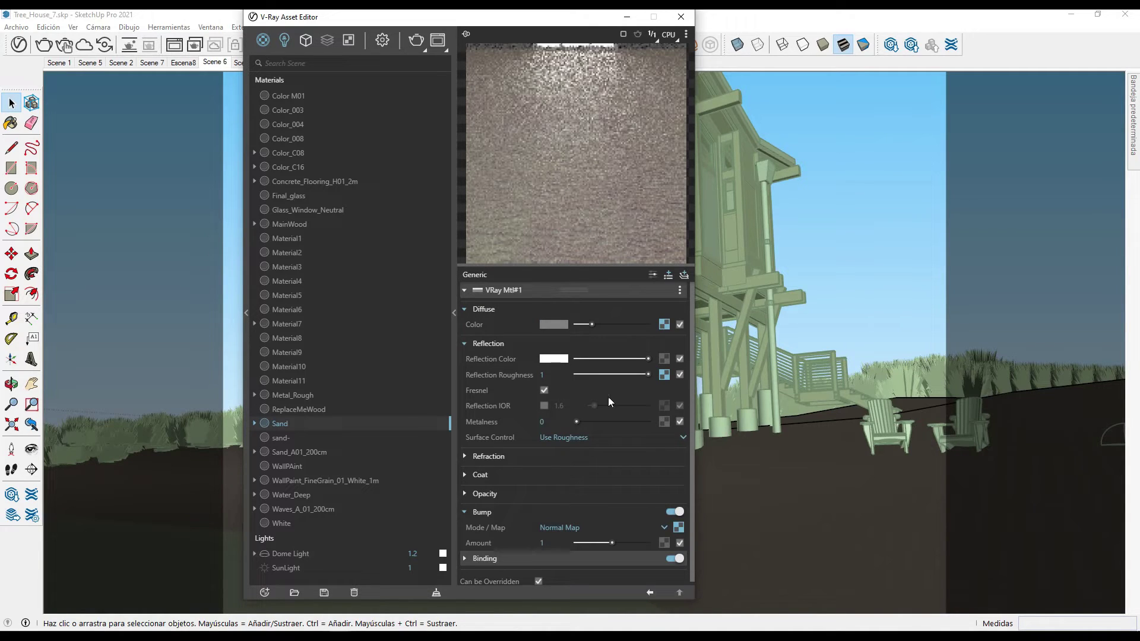
Preview the disp_4k displacement image, then collapse the Sand material's VRay Mtl#1 layer.
left_click(512, 512)
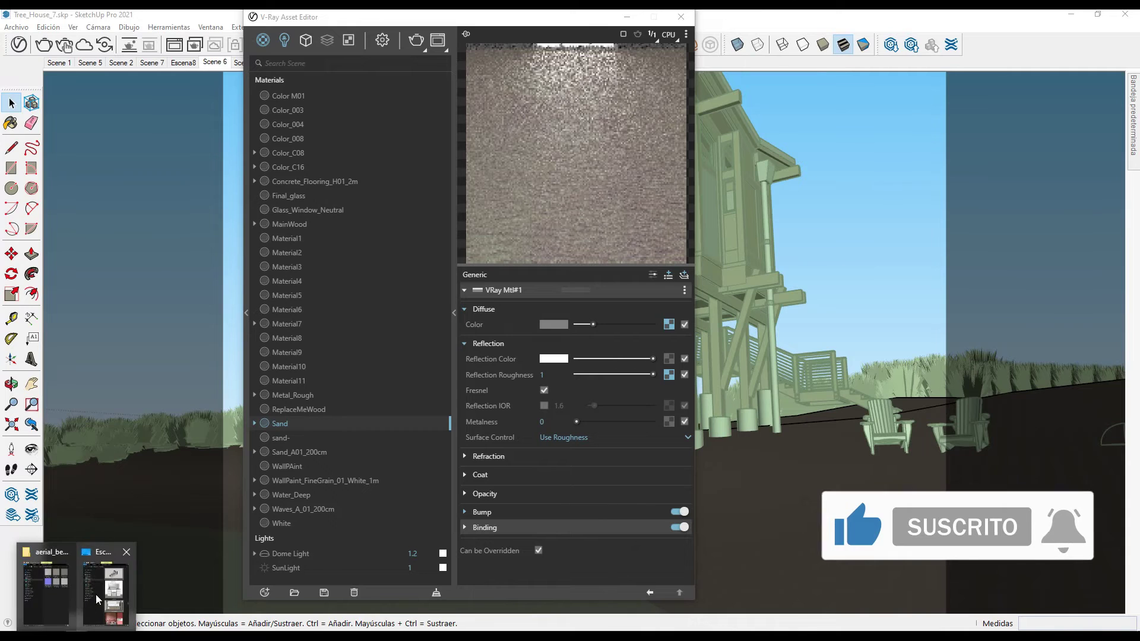
left_click(46, 578)
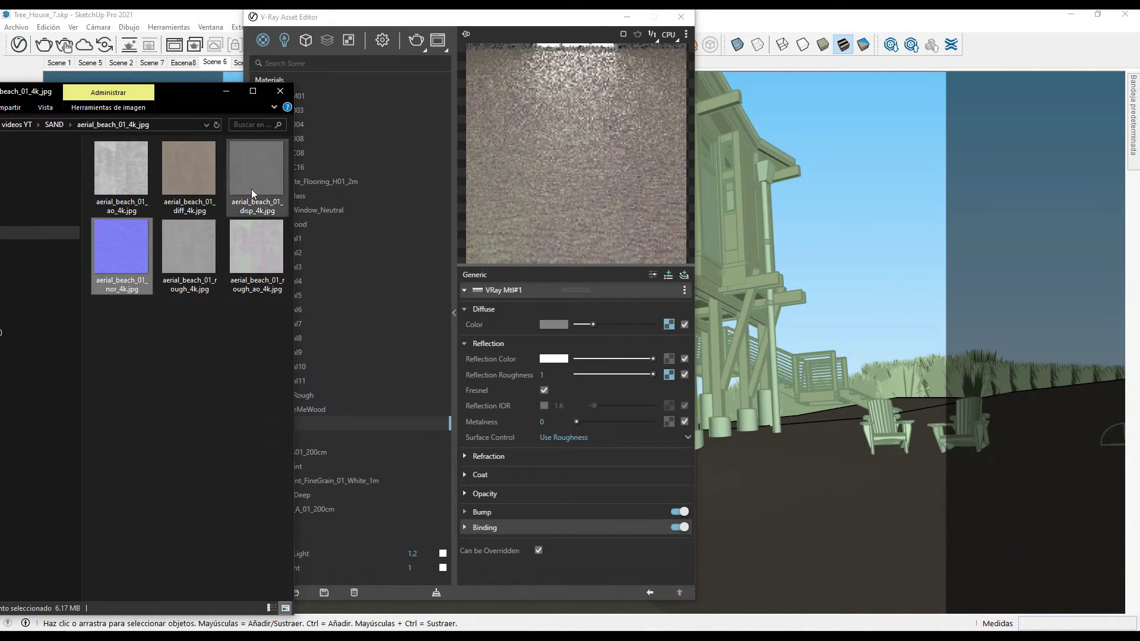
left_click(252, 190)
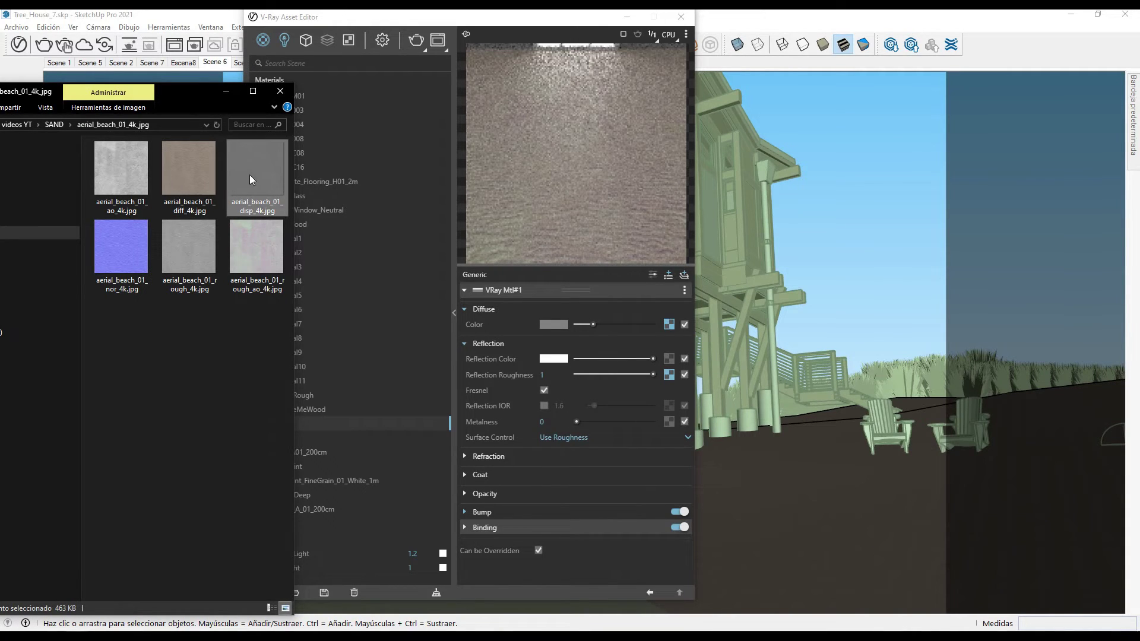
left_click(589, 411)
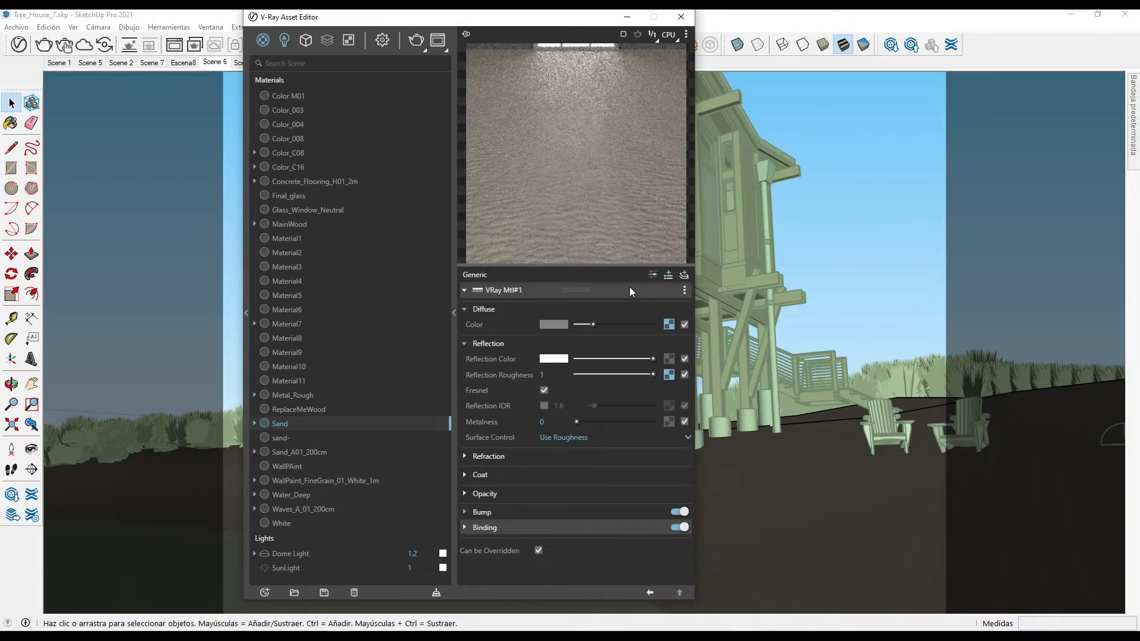
left_click(668, 275)
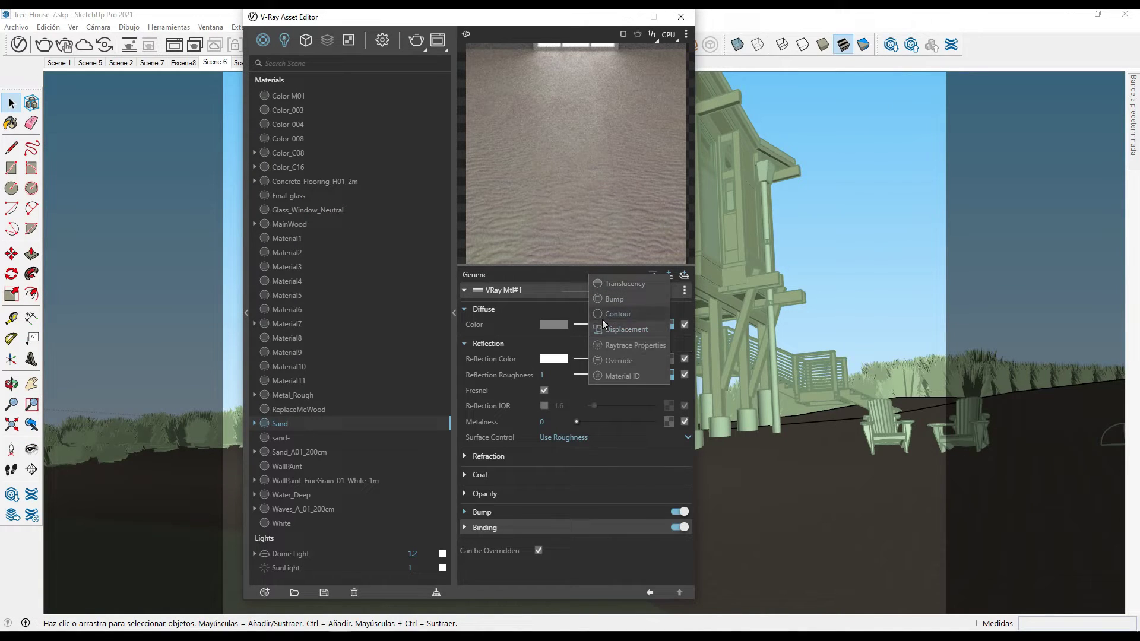
left_click(542, 292)
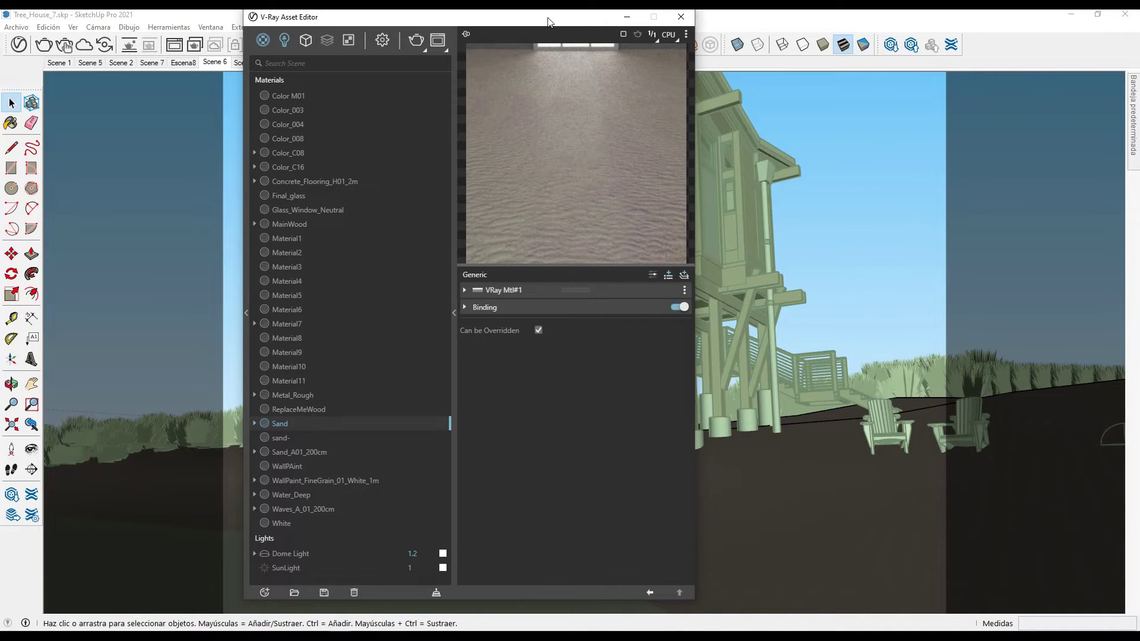
left_click_drag(547, 22, 545, 163)
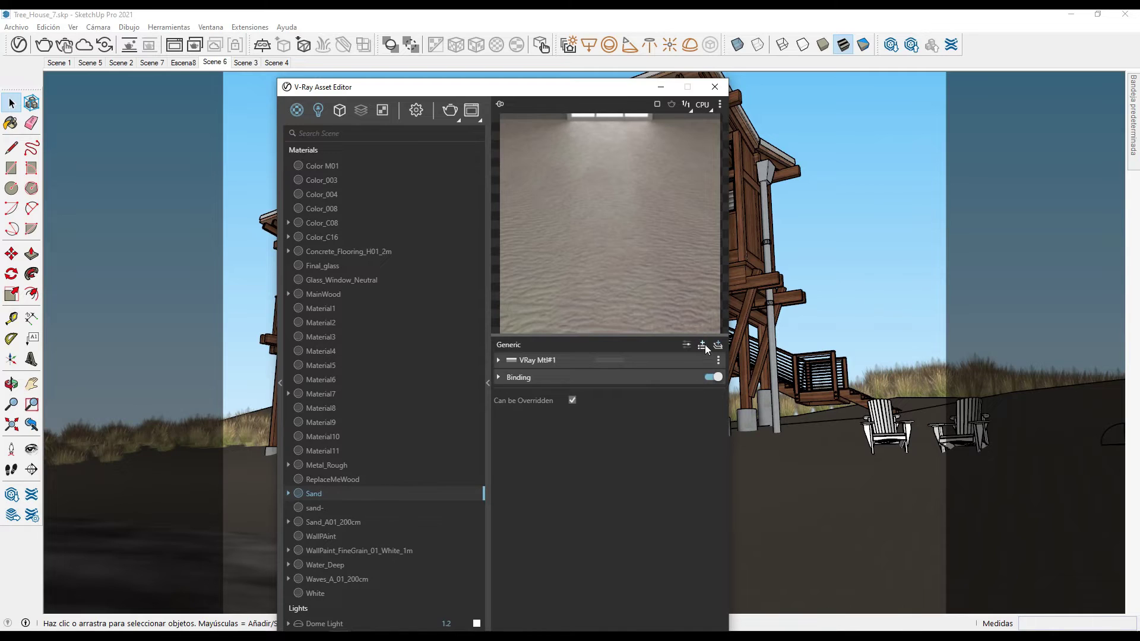
Add an enabled Displacement layer to Sand using the disp_4k beach texture as its map.
left_click(703, 346)
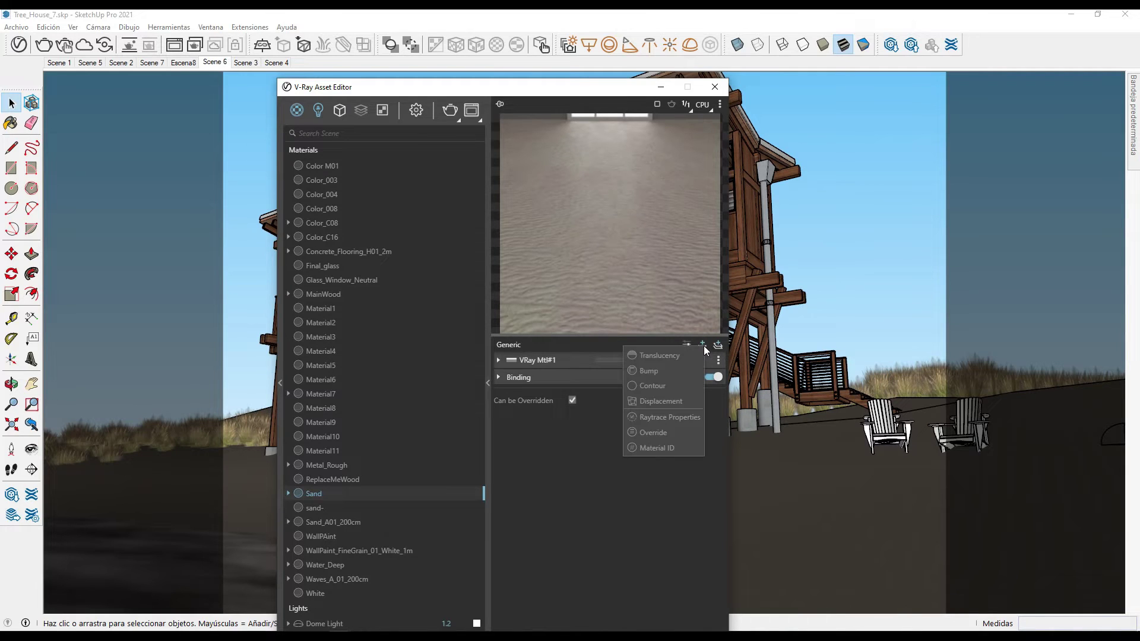
left_click(683, 403)
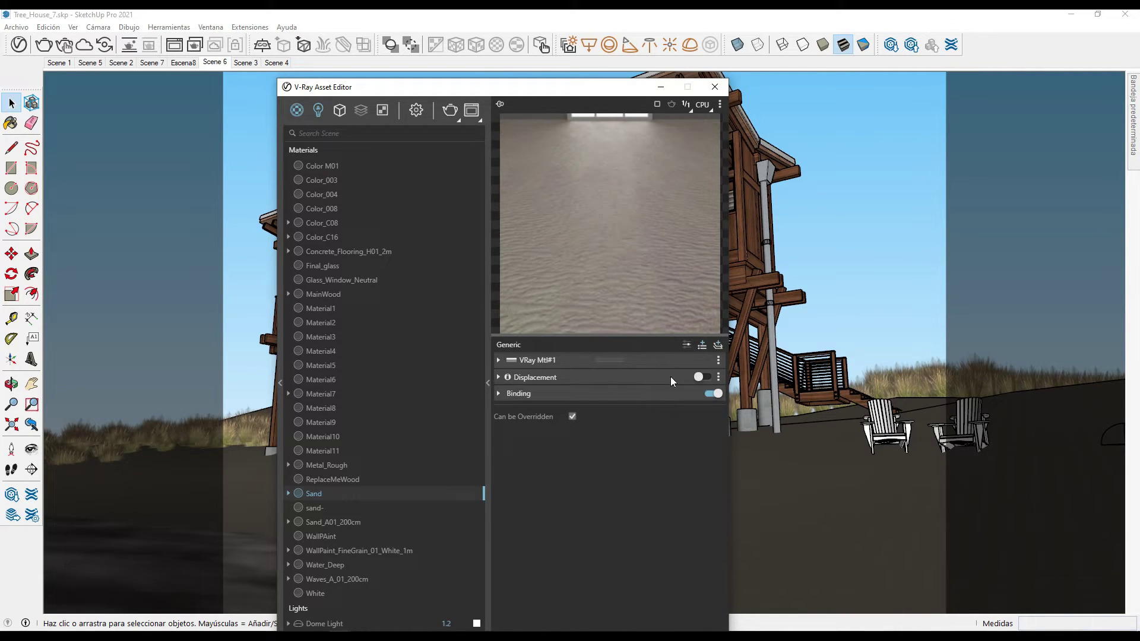
left_click(671, 376)
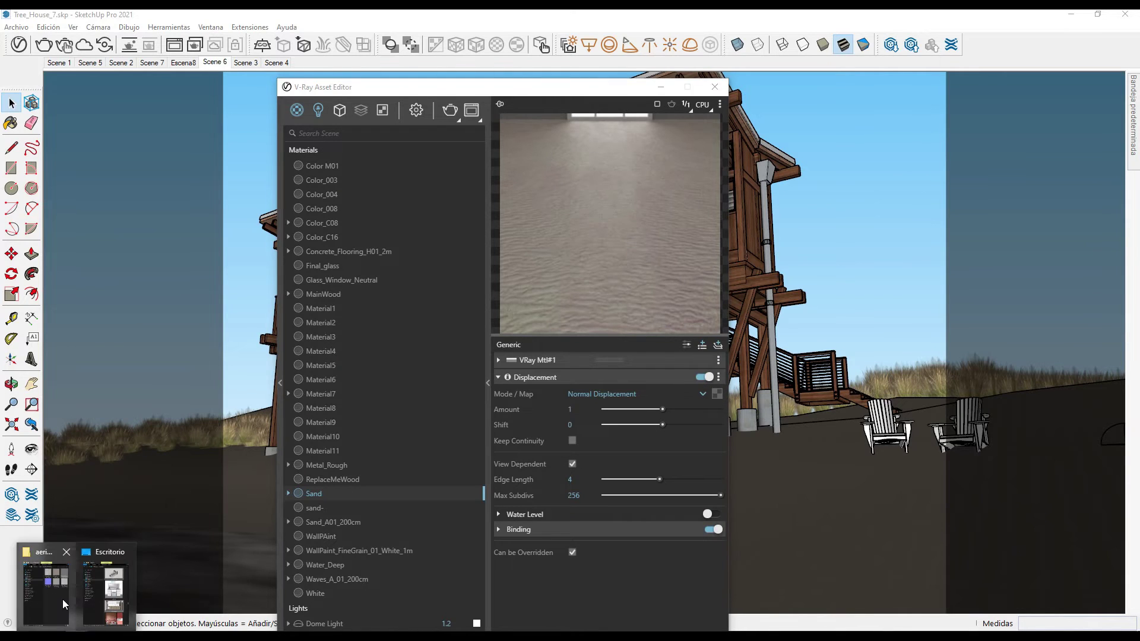
left_click(63, 604)
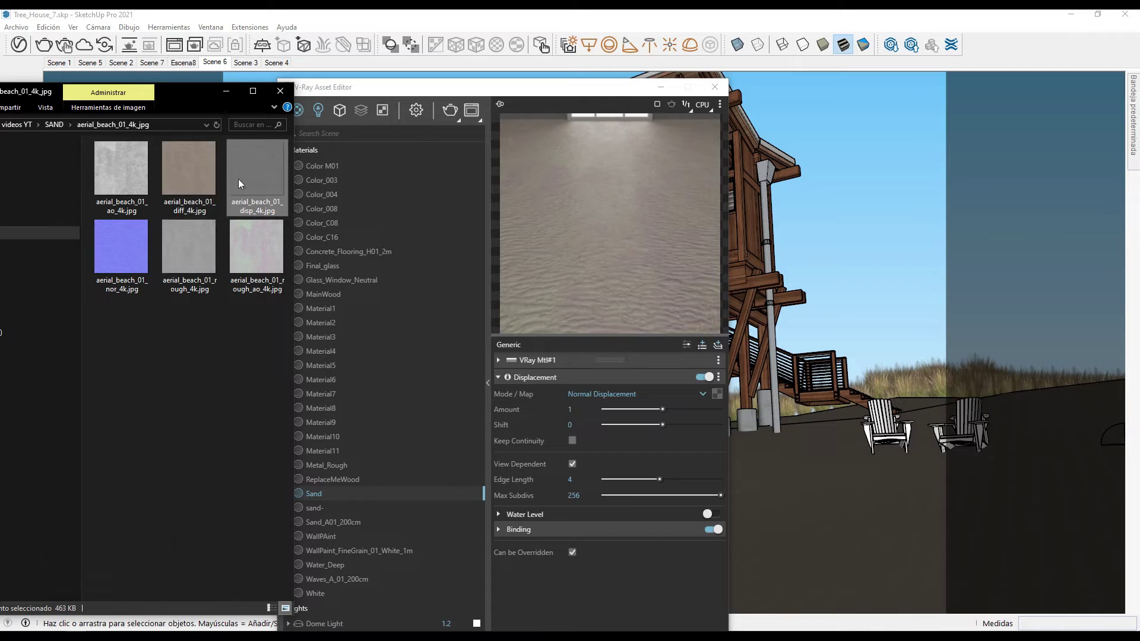
left_click_drag(255, 173, 686, 394)
Set the displacement map's colour space to Linear and turn on Keep Continuity.
left_click(720, 397)
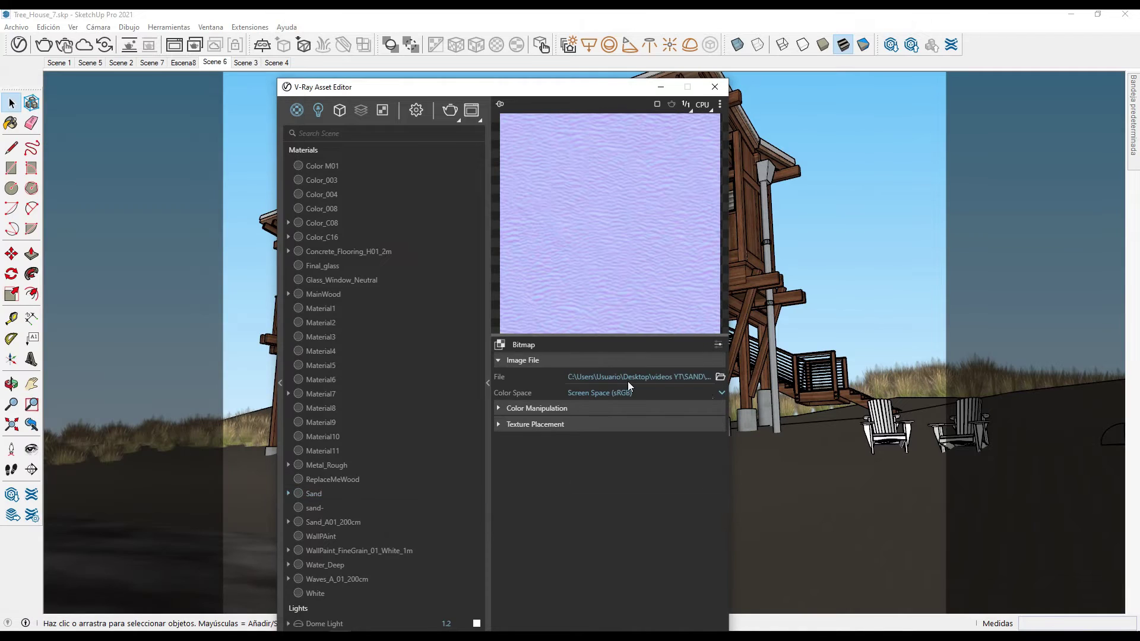
left_click(622, 392)
left_click(622, 416)
left_click_drag(620, 87, 613, 41)
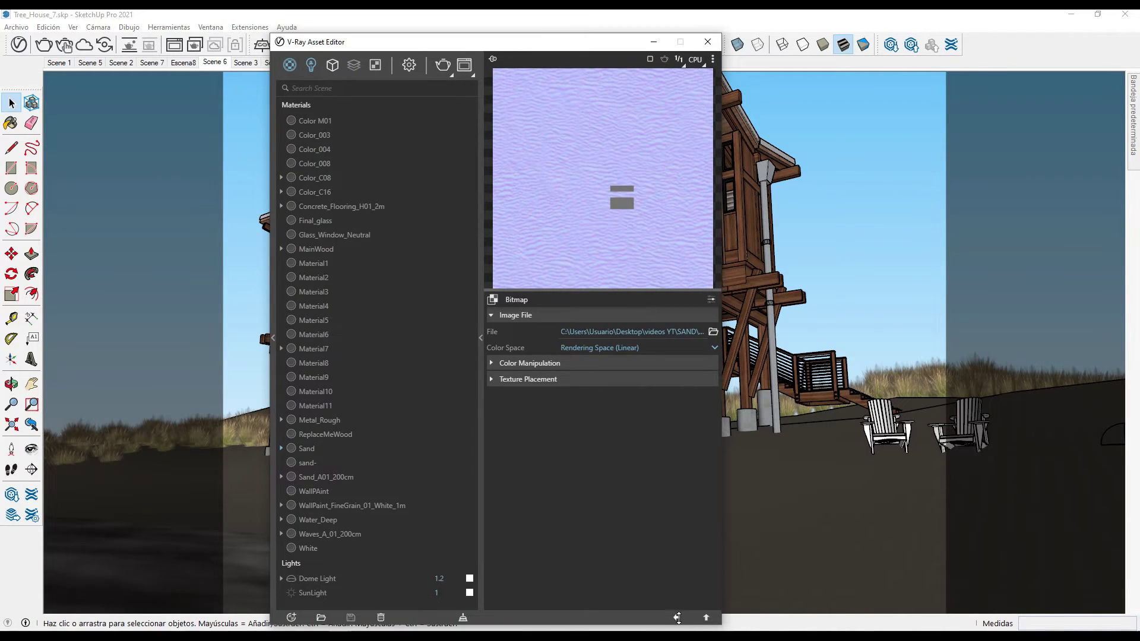
left_click(676, 618)
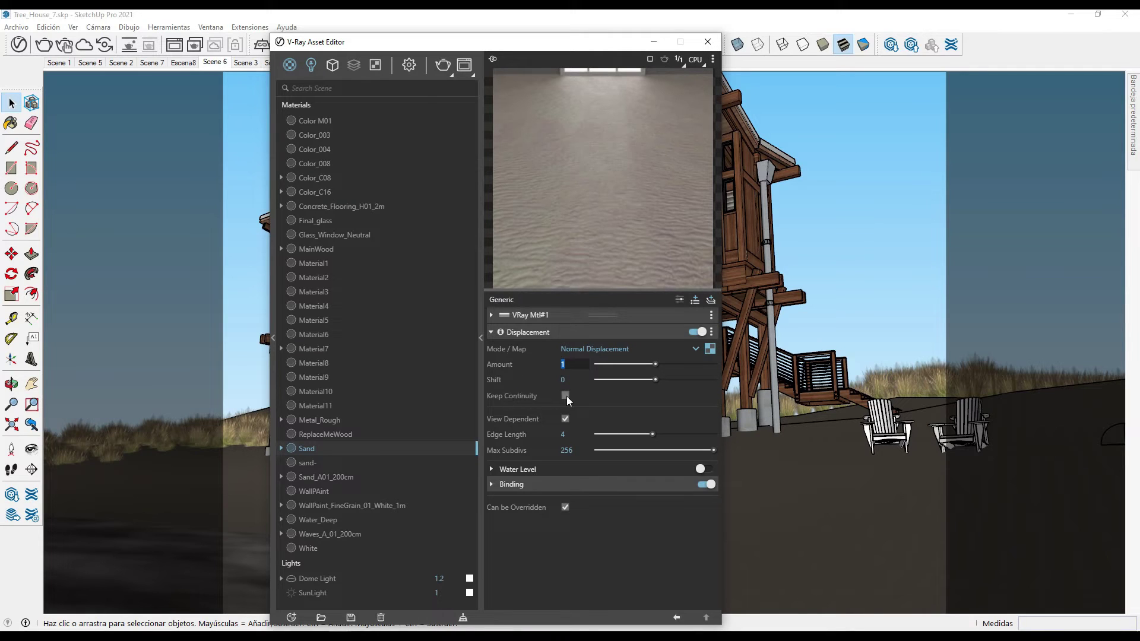
left_click(566, 396)
Close the V-Ray editor, set the Sand texture width to 2'6", and return to Scene 6.
left_click(654, 41)
left_click(31, 450)
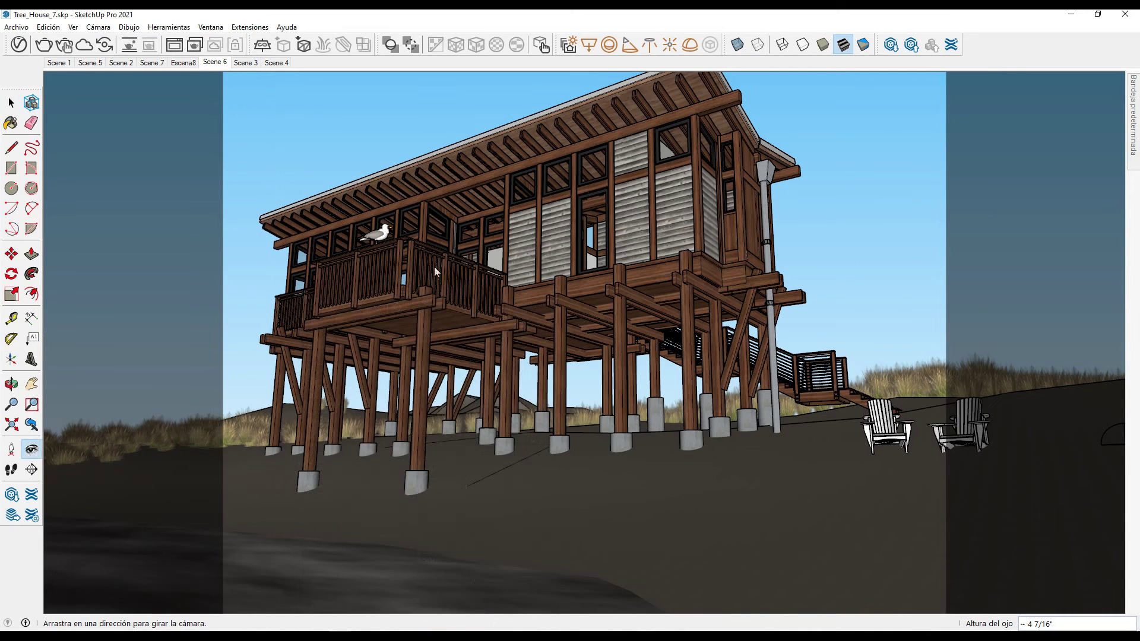
mouse_move(434, 271)
left_mouse_down()
mouse_move(501, 377)
mouse_move(542, 364)
mouse_move(532, 275)
mouse_move(559, 347)
mouse_move(656, 453)
mouse_move(644, 343)
mouse_move(666, 333)
mouse_move(555, 254)
mouse_move(623, 339)
mouse_move(554, 377)
mouse_move(772, 297)
left_mouse_up()
scroll(675, 327, "down", 2)
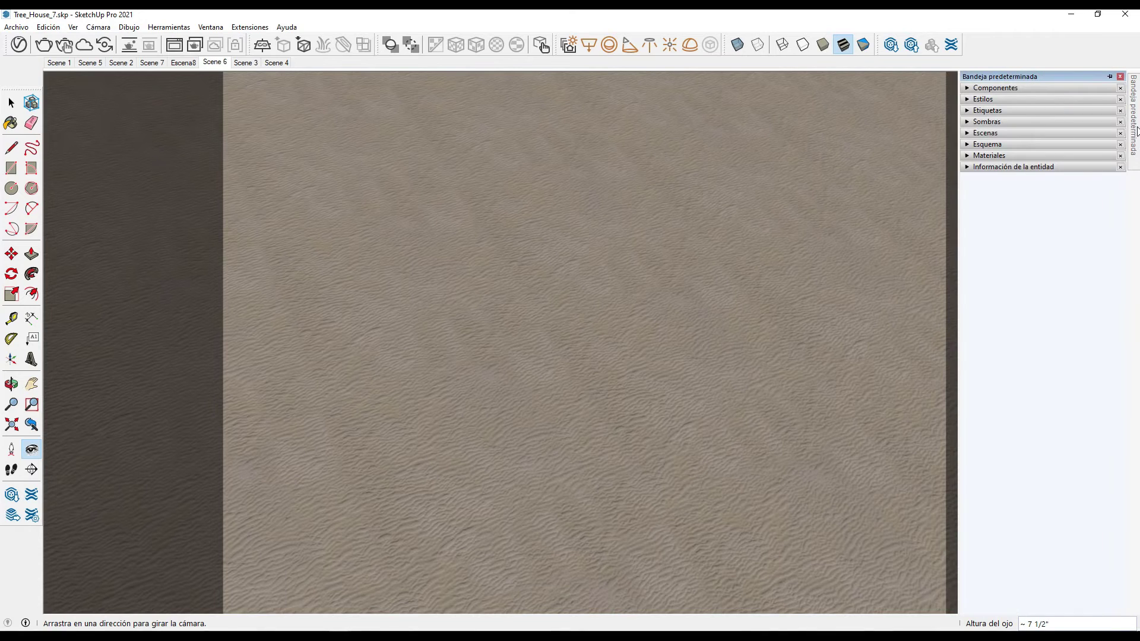
left_click(1010, 155)
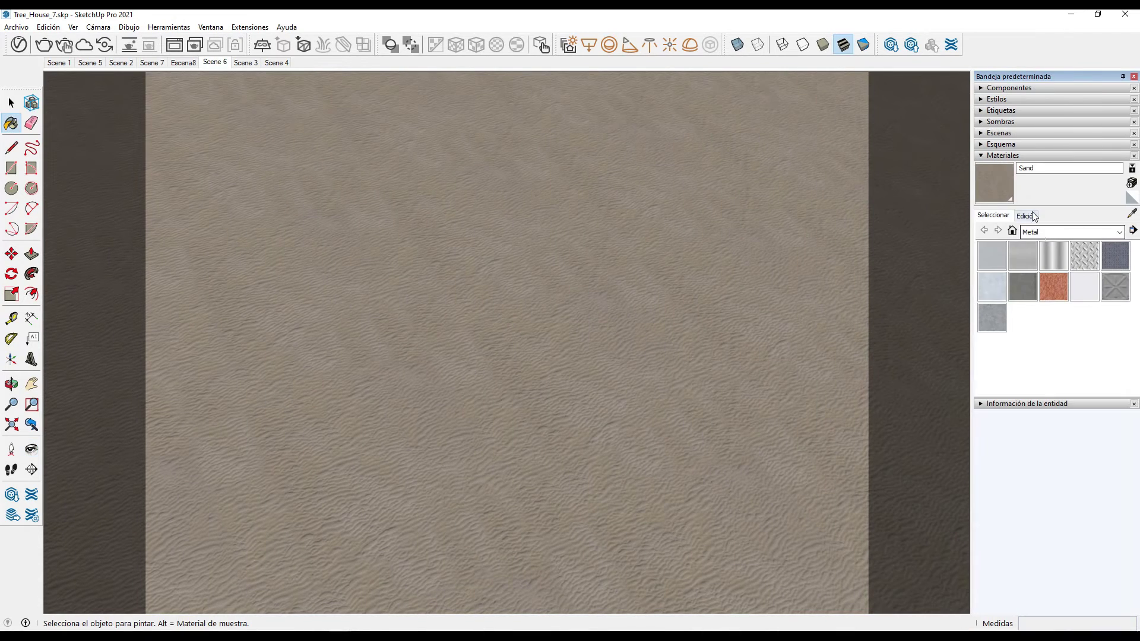
left_click(1026, 215)
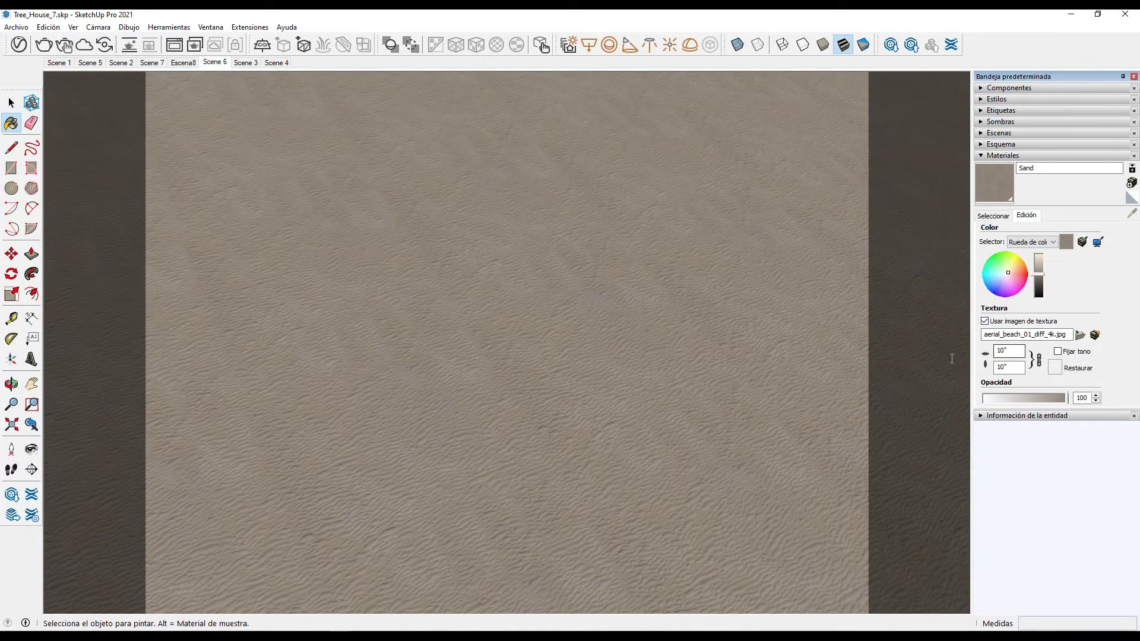
double_click(995, 352)
left_click(11, 102)
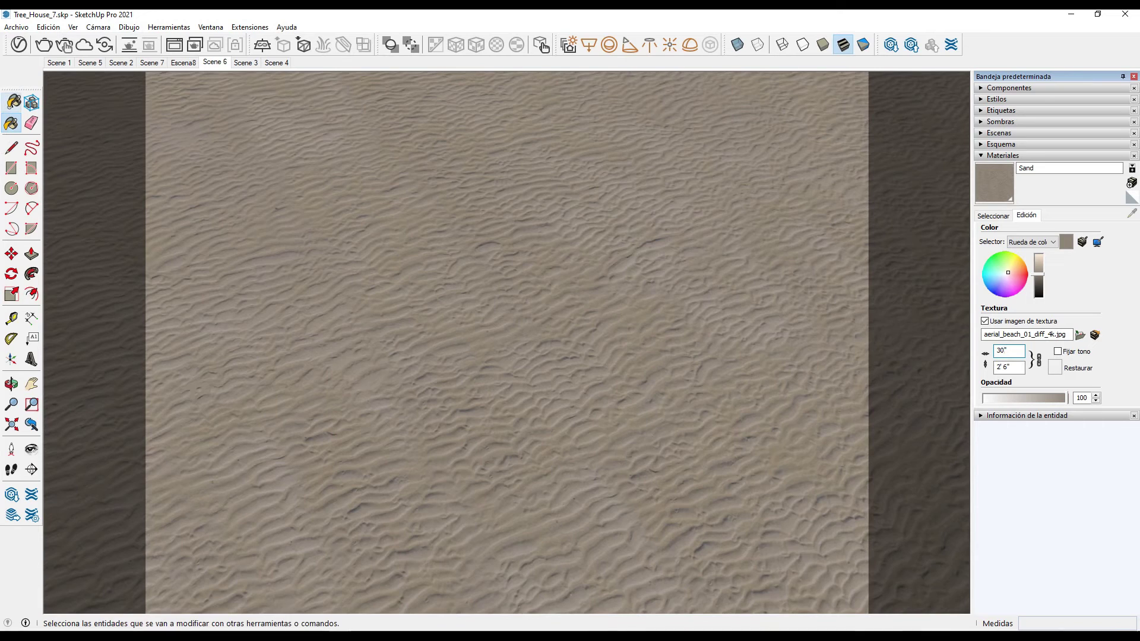
left_click(218, 62)
Change the Sand texture width to 30'6" and return to the Scene 6 view.
left_click(31, 449)
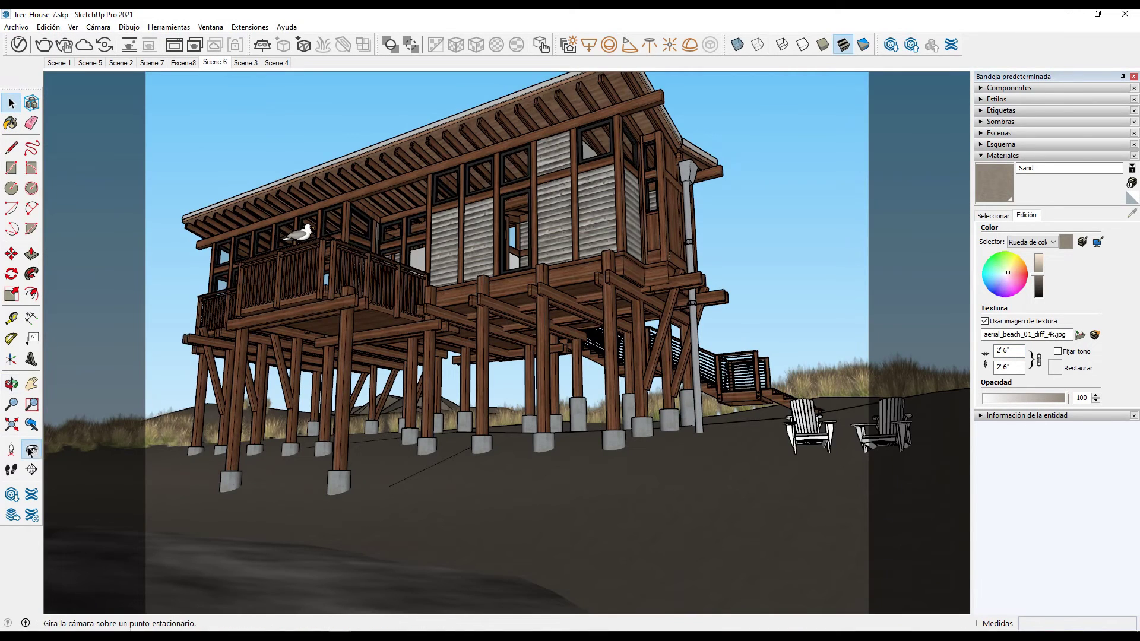
mouse_move(629, 392)
left_mouse_down()
mouse_move(657, 440)
mouse_move(623, 389)
mouse_move(601, 408)
mouse_move(610, 412)
mouse_move(577, 390)
left_mouse_up()
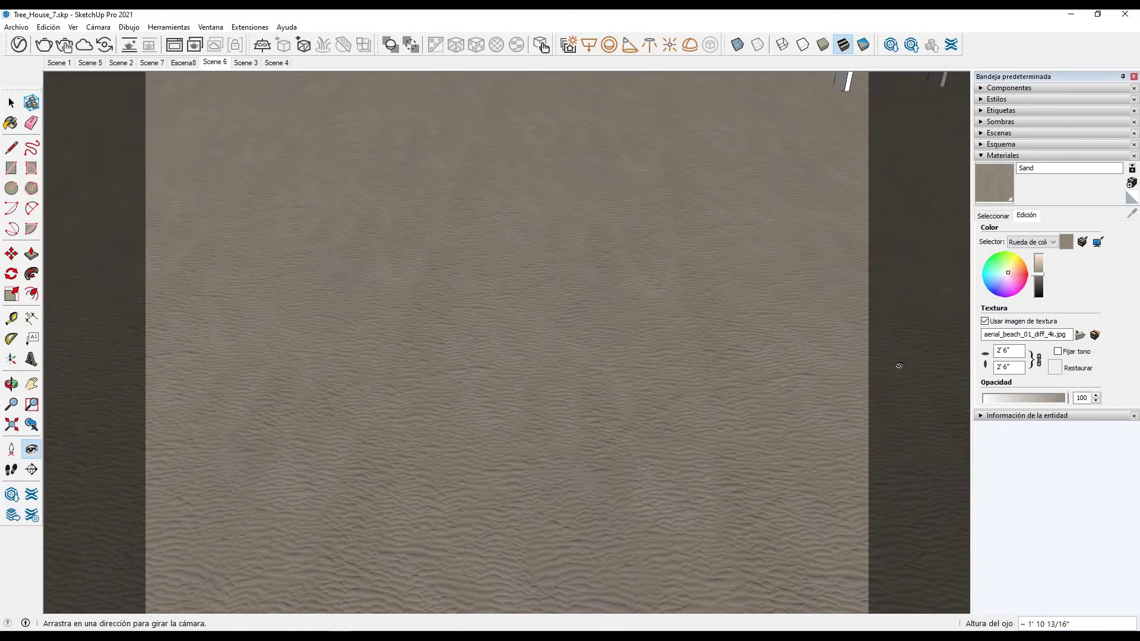
left_click(1001, 216)
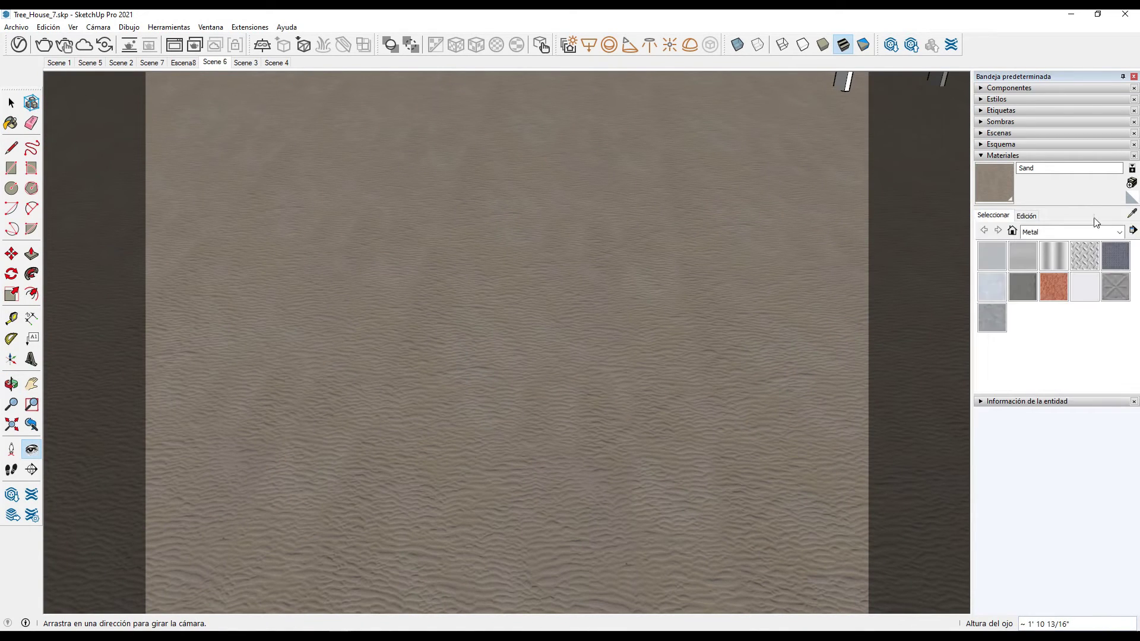
left_click(1028, 215)
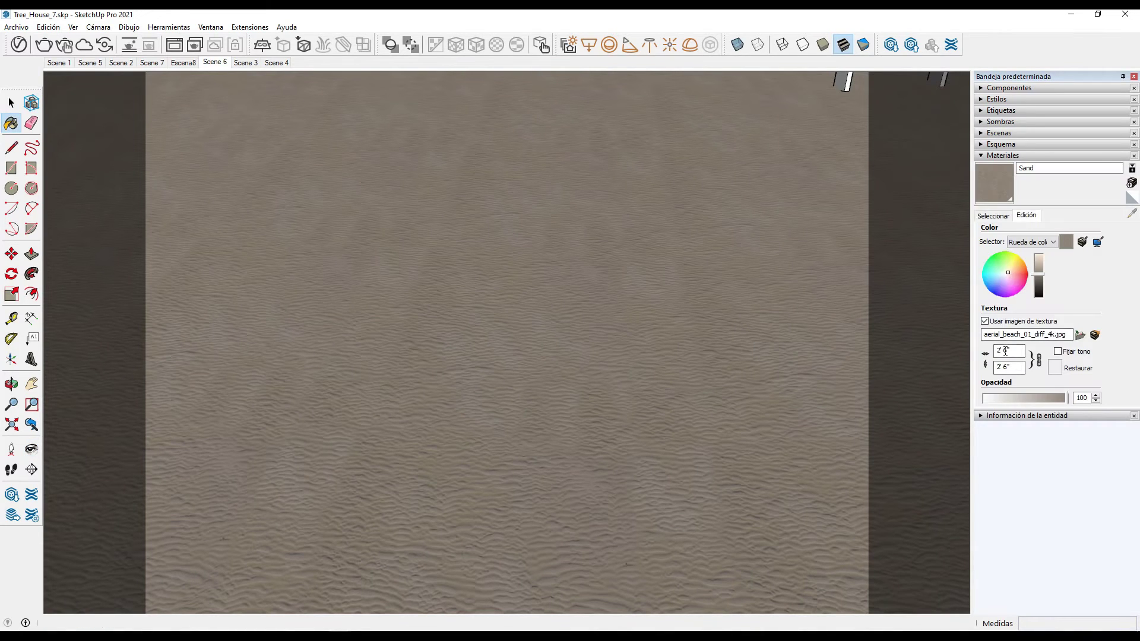
type("5")
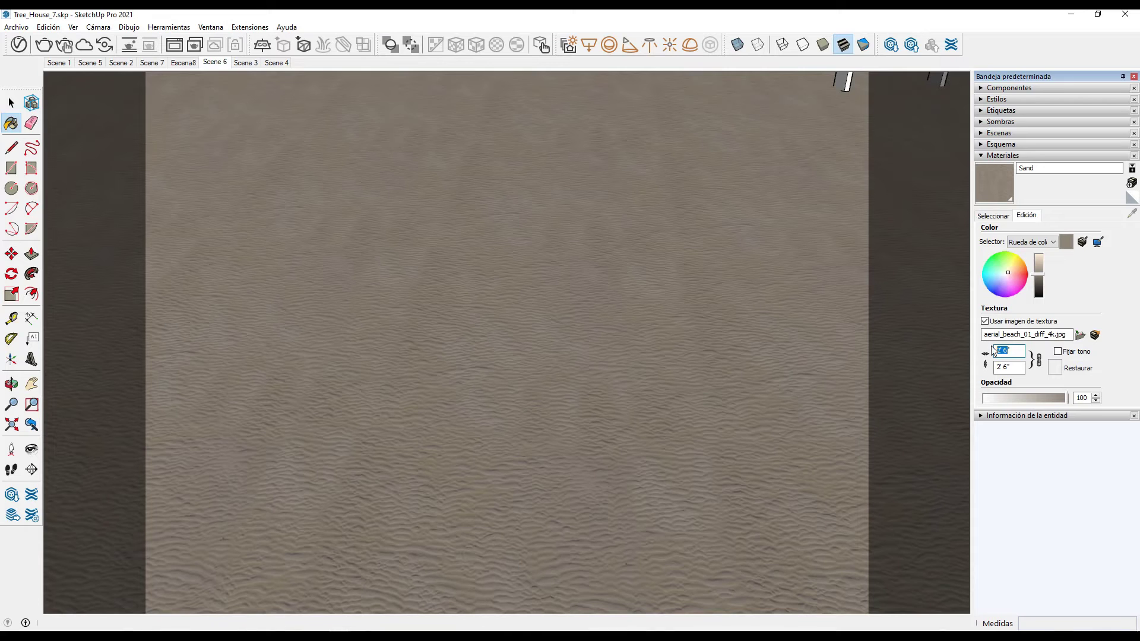
left_click(1000, 351)
key("Return")
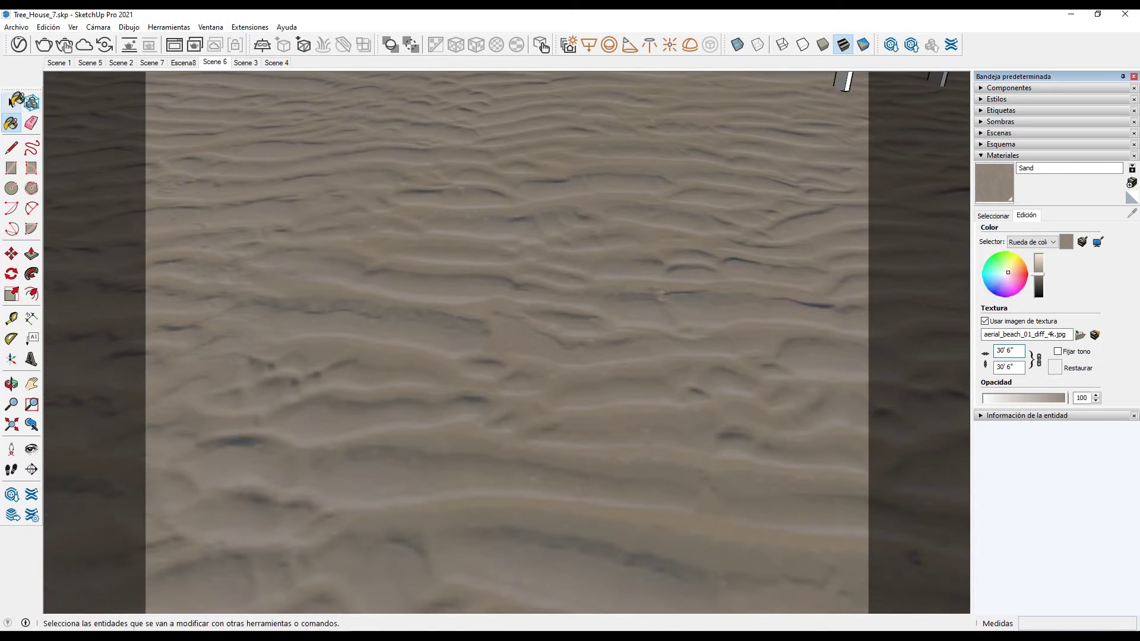
key("space")
left_click(218, 65)
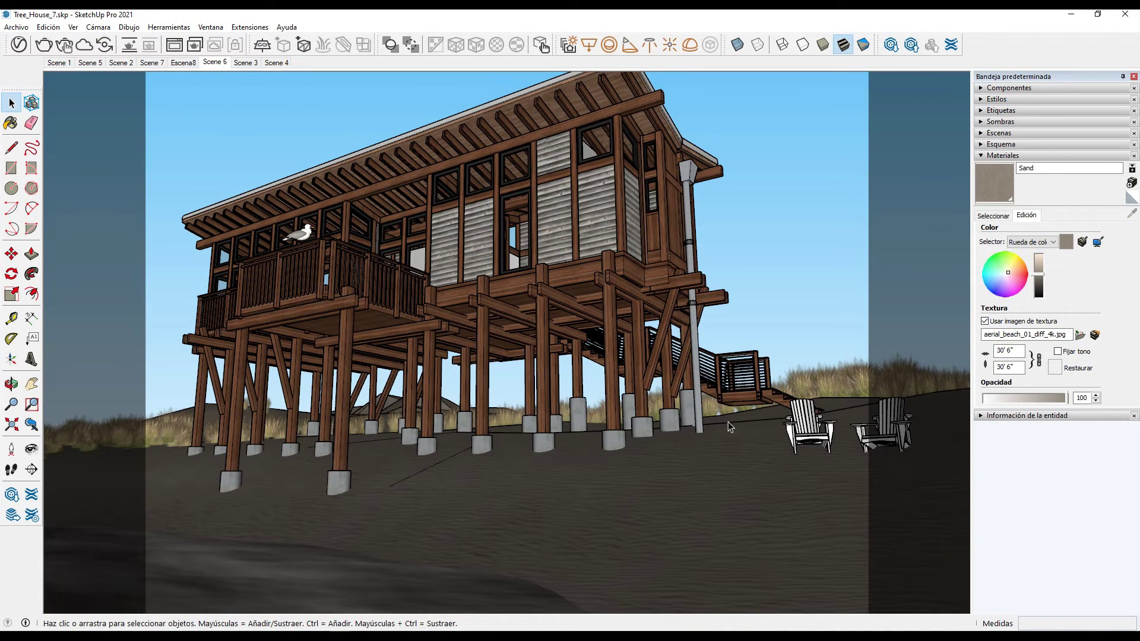
Orbit the camera to inspect the sand, chairs and posts.
left_click(32, 450)
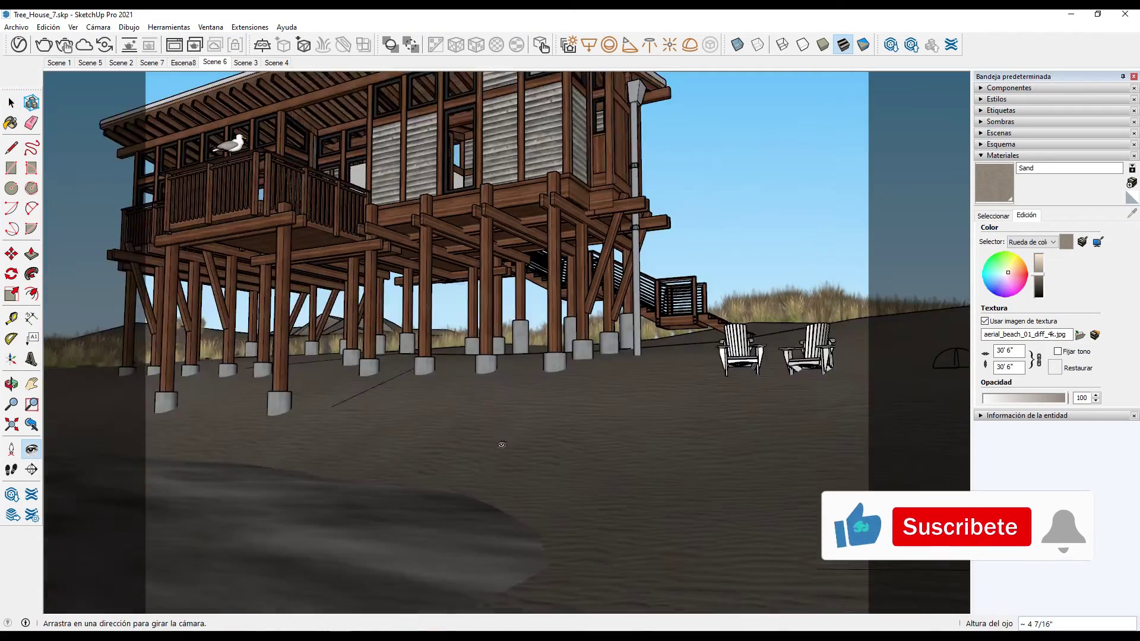
left_click_drag(552, 279, 607, 344)
middle_click_drag(607, 343, 584, 540)
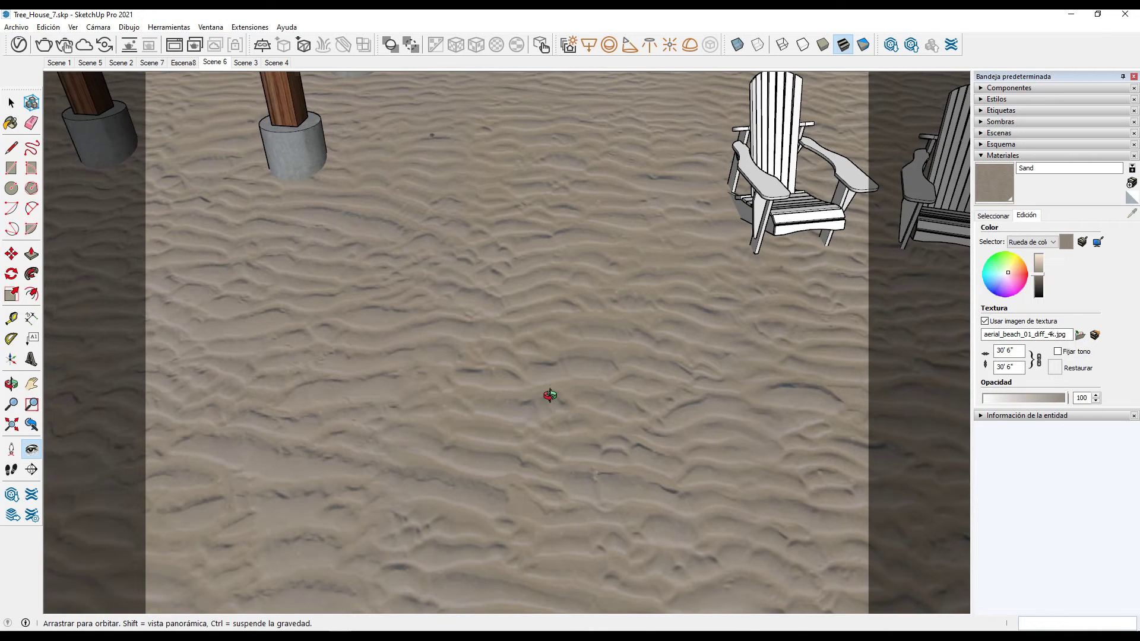
middle_click_drag(584, 540, 522, 333)
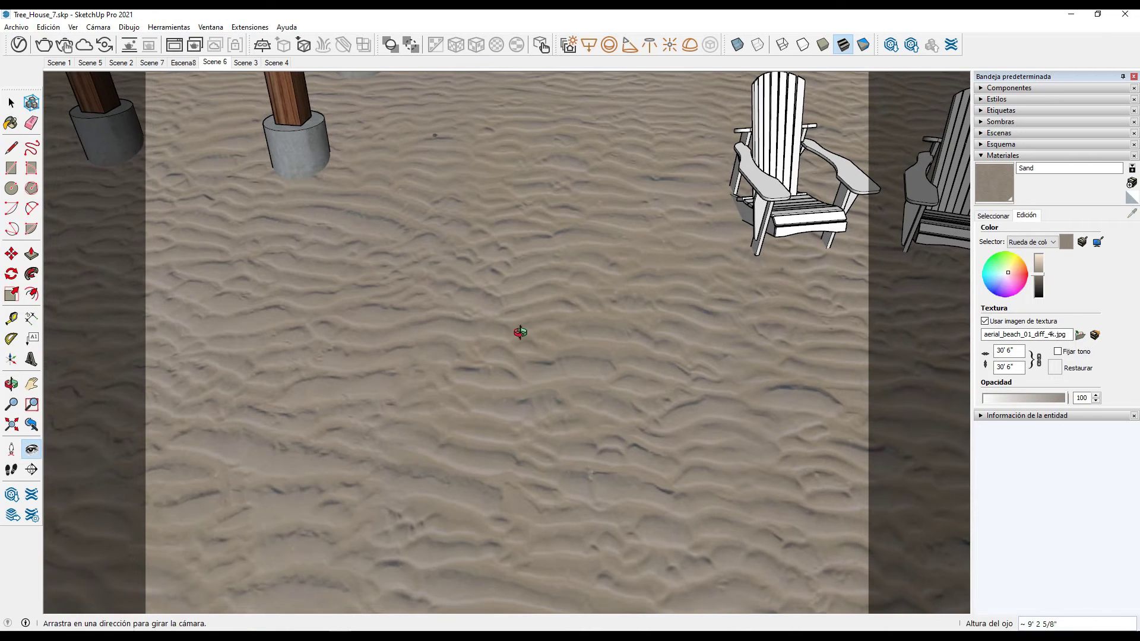
mouse_move(522, 333)
left_mouse_down()
mouse_move(488, 358)
mouse_move(562, 212)
left_mouse_up()
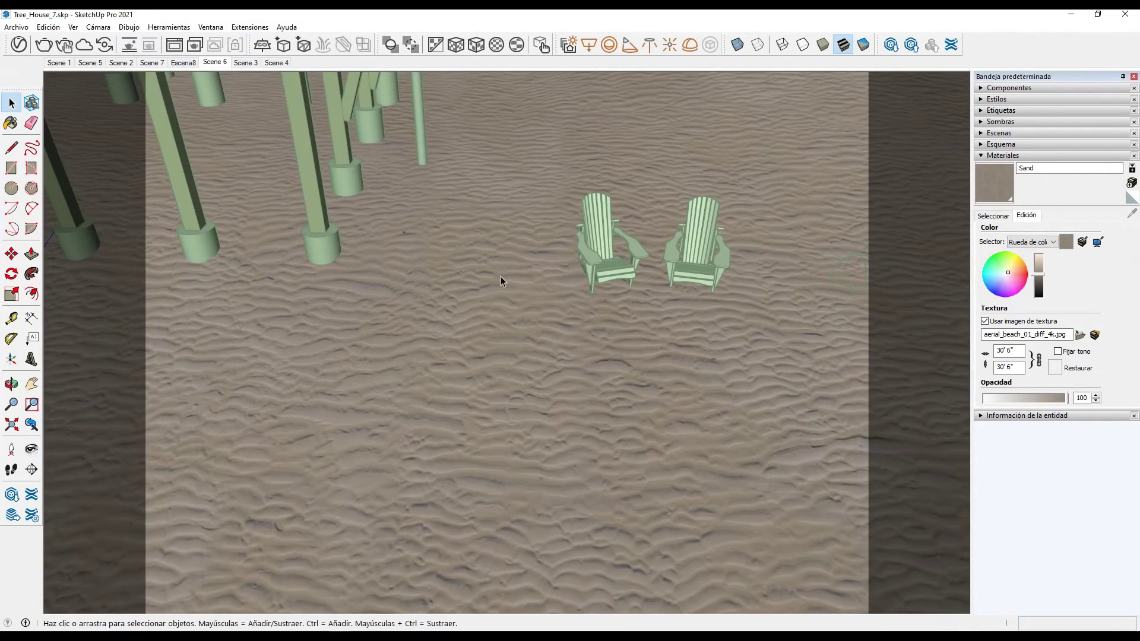
Apply Tri-Planar (World) projection to the sand ground face and start a V-Ray render.
left_click(497, 297)
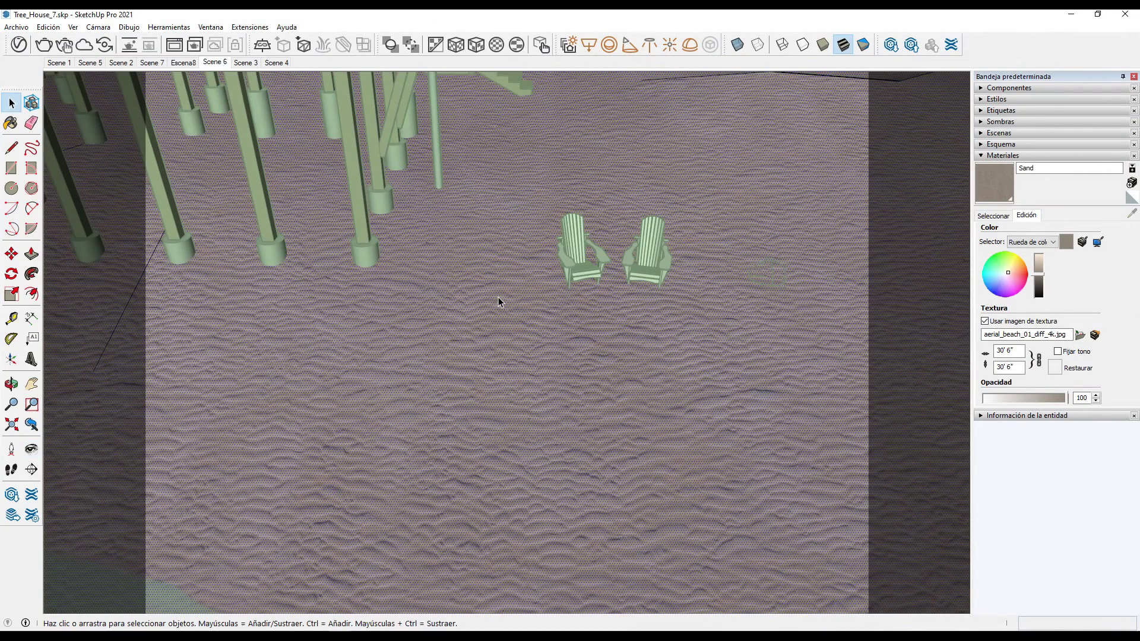
left_click(455, 49)
left_click(189, 63)
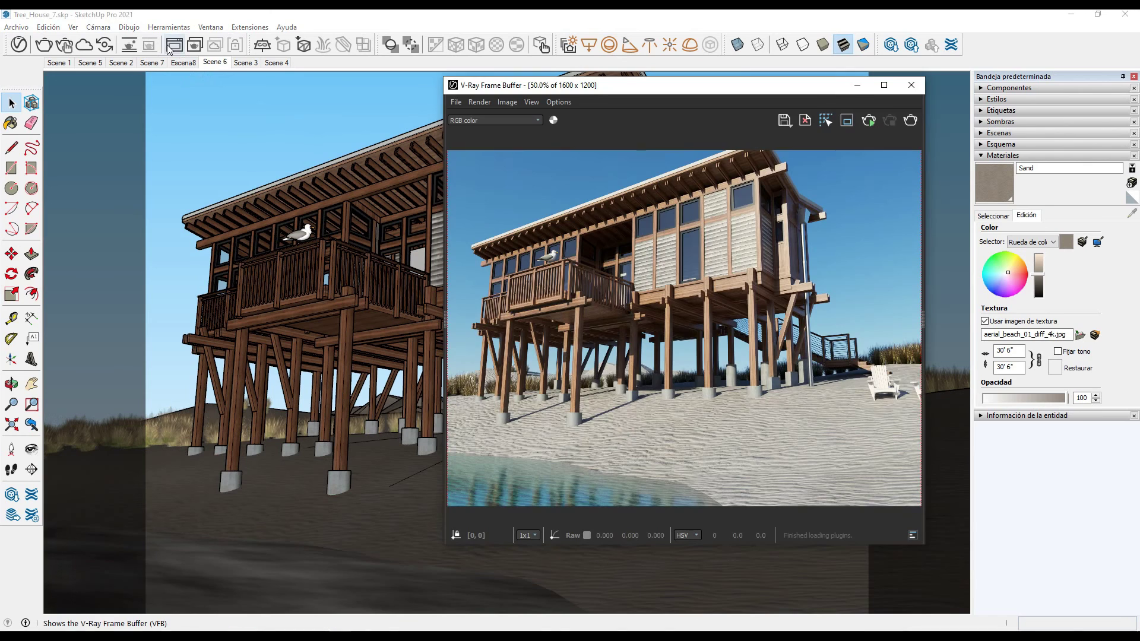
Close the Frame Buffer and untick Can be Overridden on the Sand material.
left_click(857, 85)
left_click(17, 45)
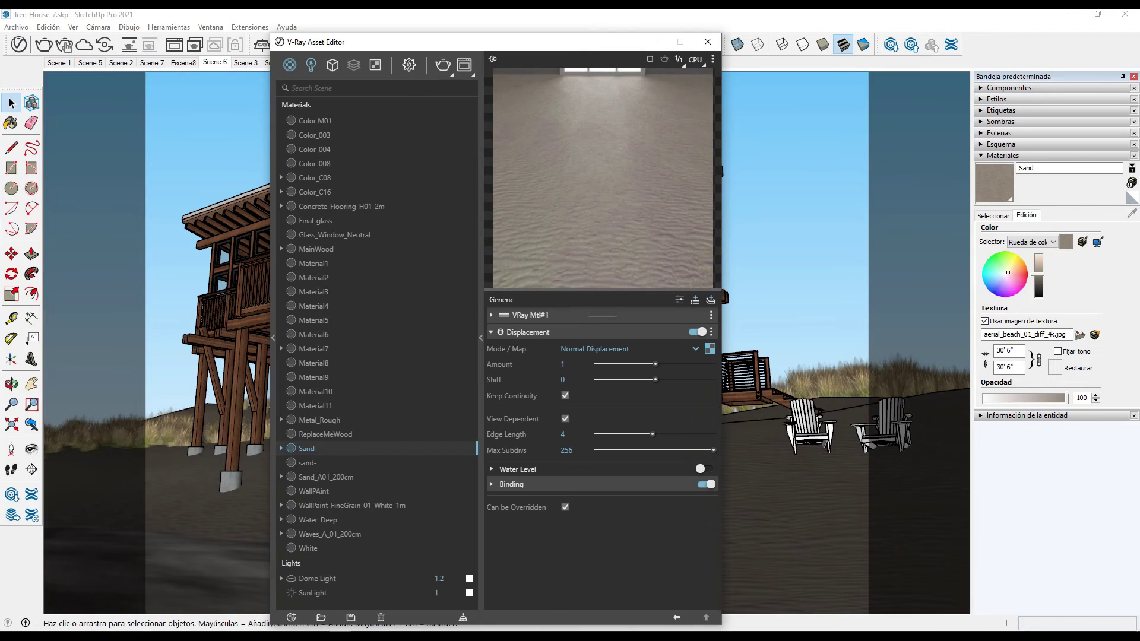
left_click(409, 64)
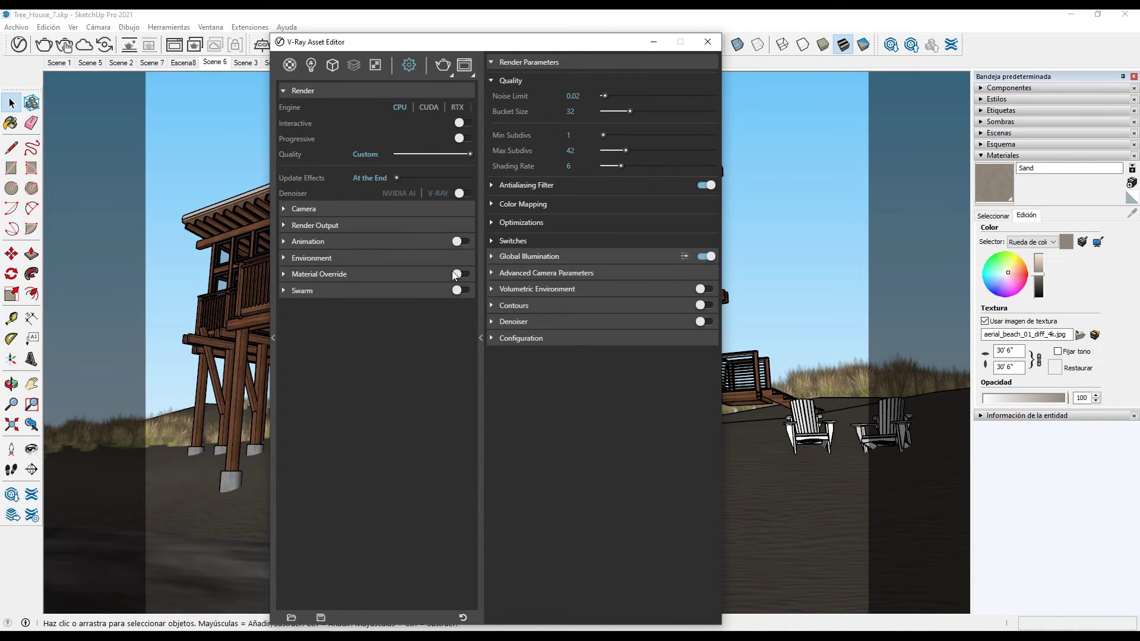
left_click(708, 42)
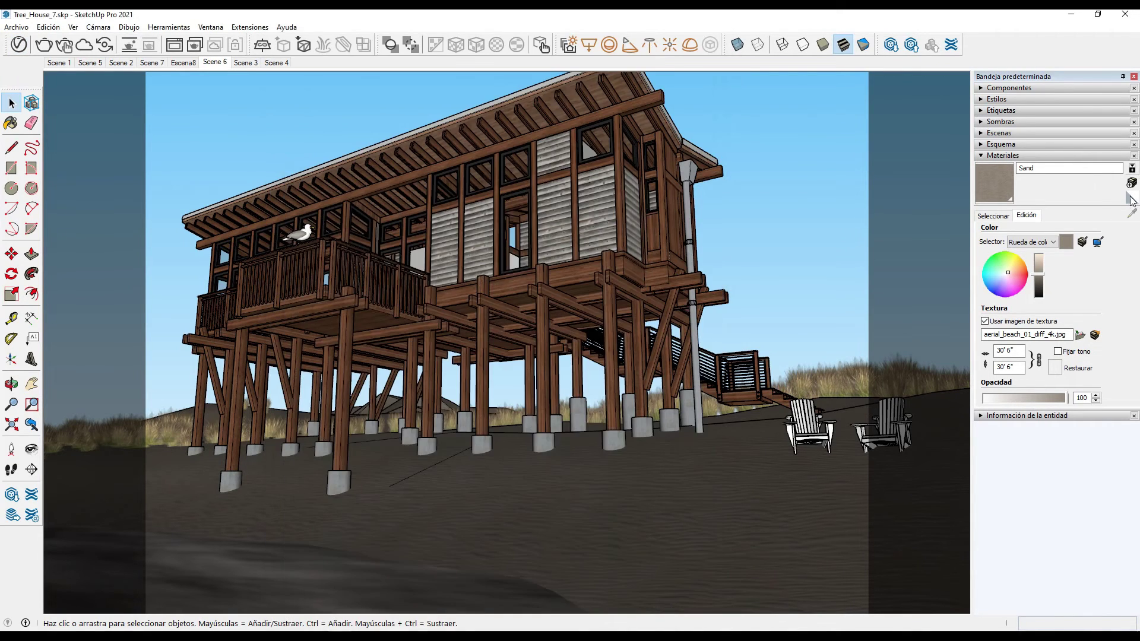
left_click(1000, 218)
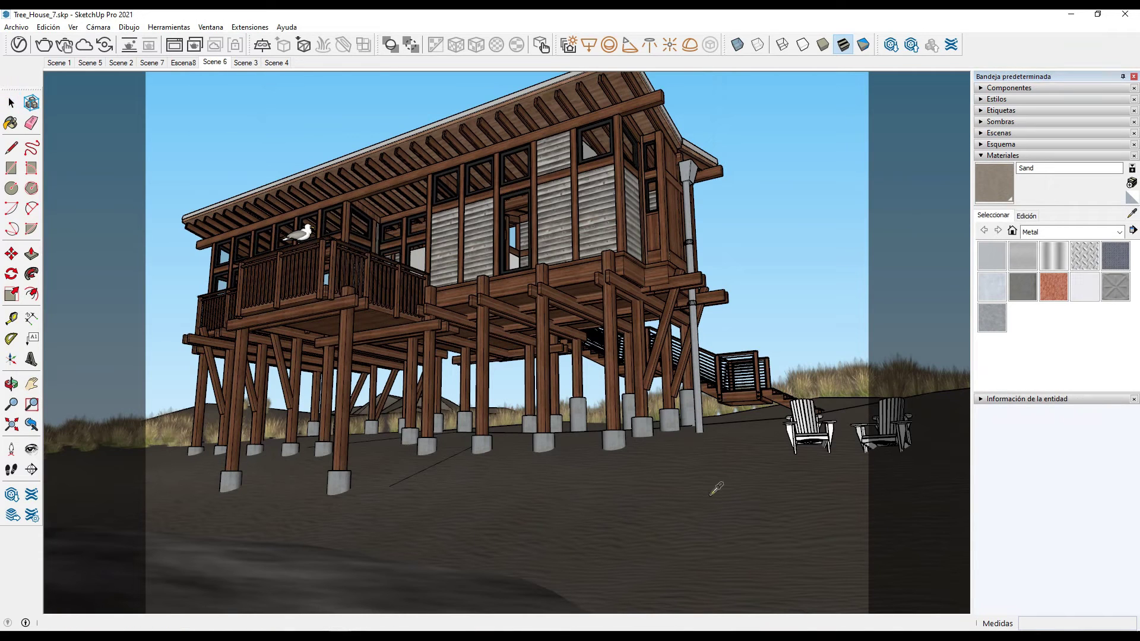
left_click(18, 45)
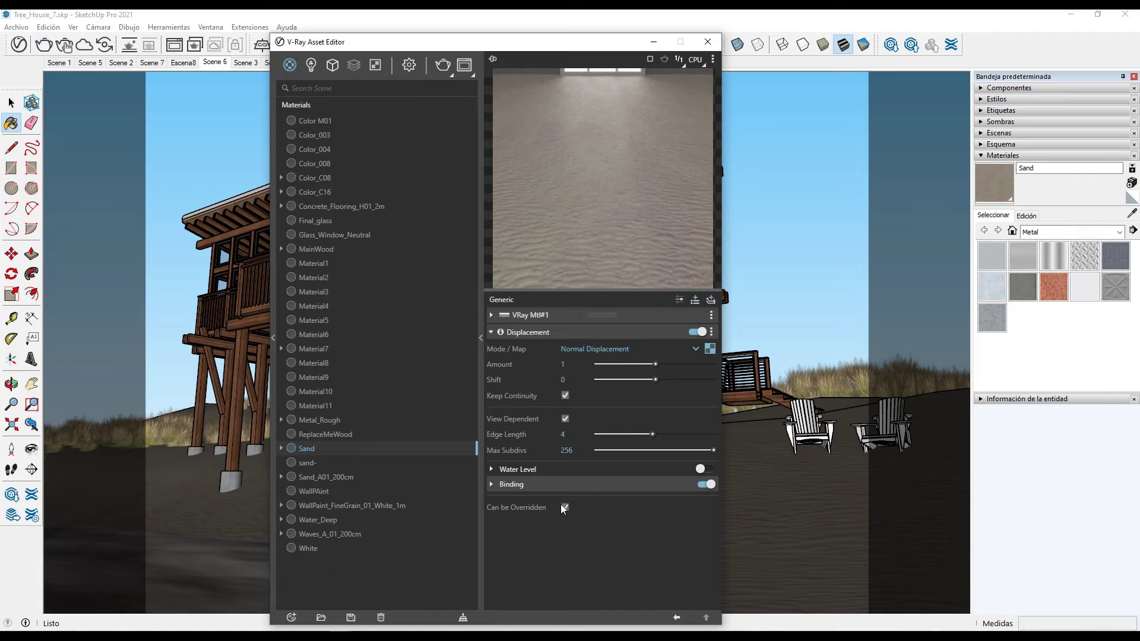
left_click(561, 333)
Lower V-Ray render quality to Low+ and bring the Frame Buffer back up.
left_click(410, 67)
left_click_drag(425, 155, 417, 155)
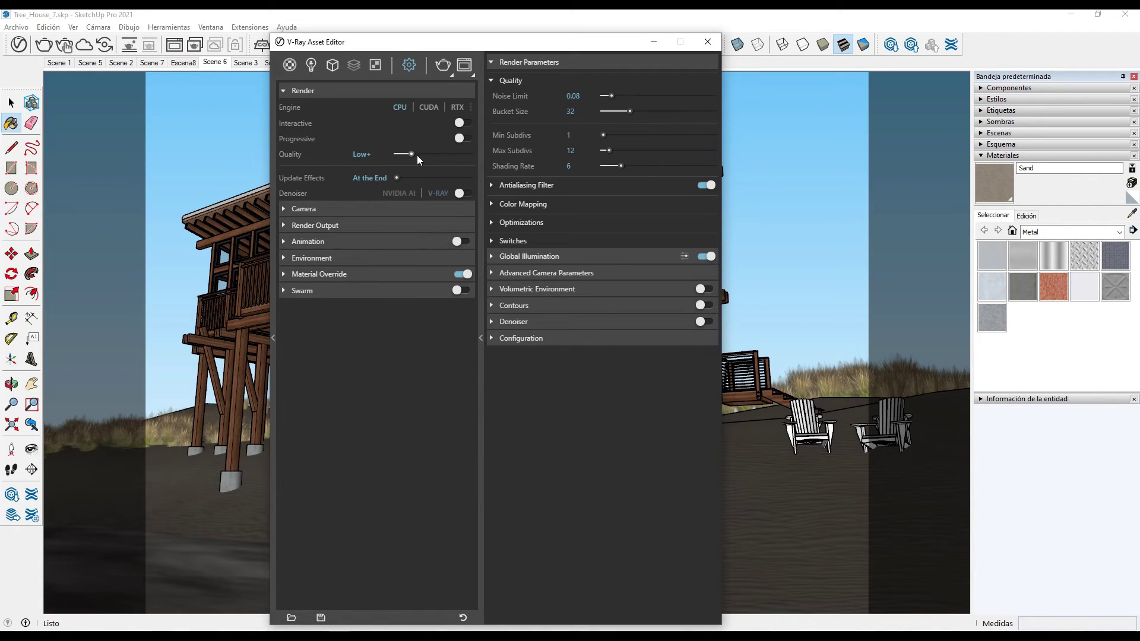
left_click(465, 65)
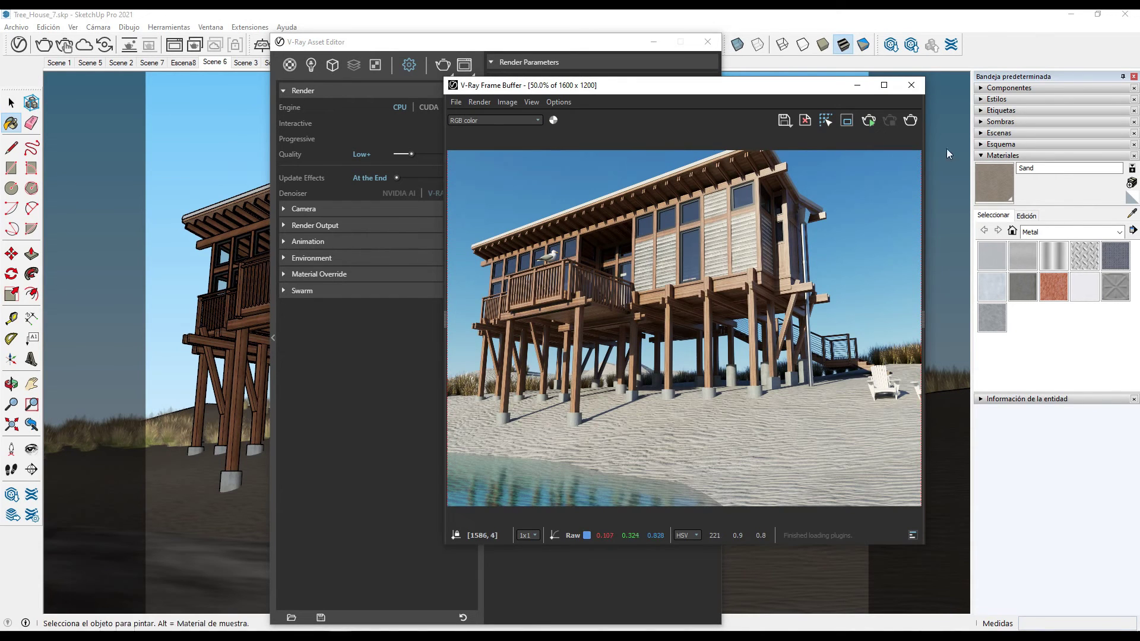
Run a test render, zoom to 100% on the sand and back to 50%, then minimize.
left_click(913, 122)
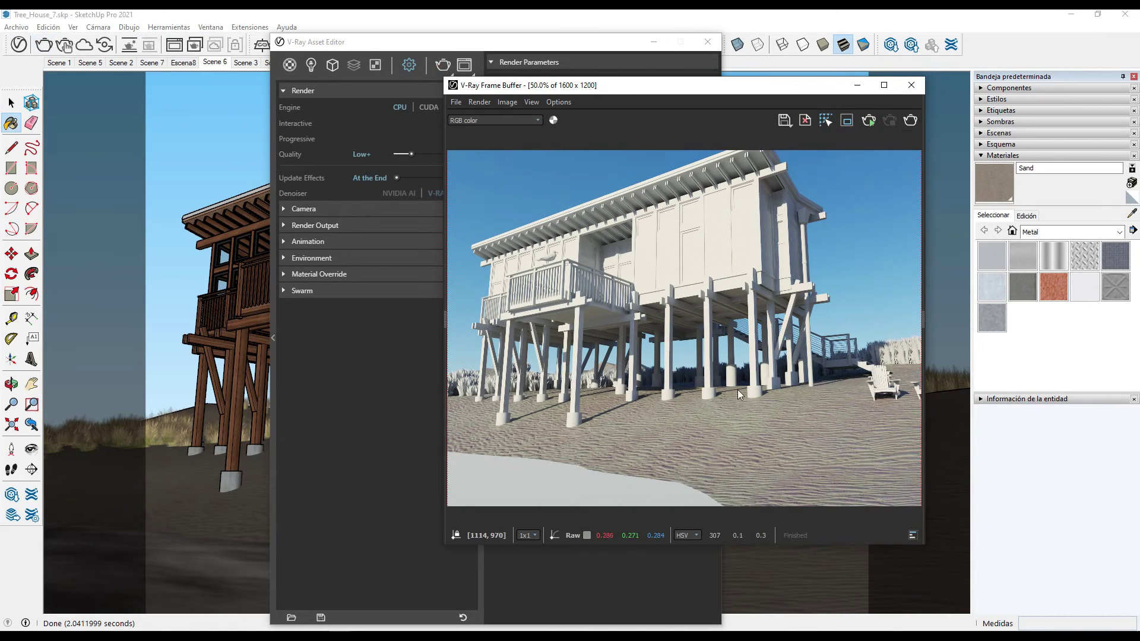
double_click(738, 437)
scroll(739, 438, "up", 2)
scroll(739, 438, "down", 2)
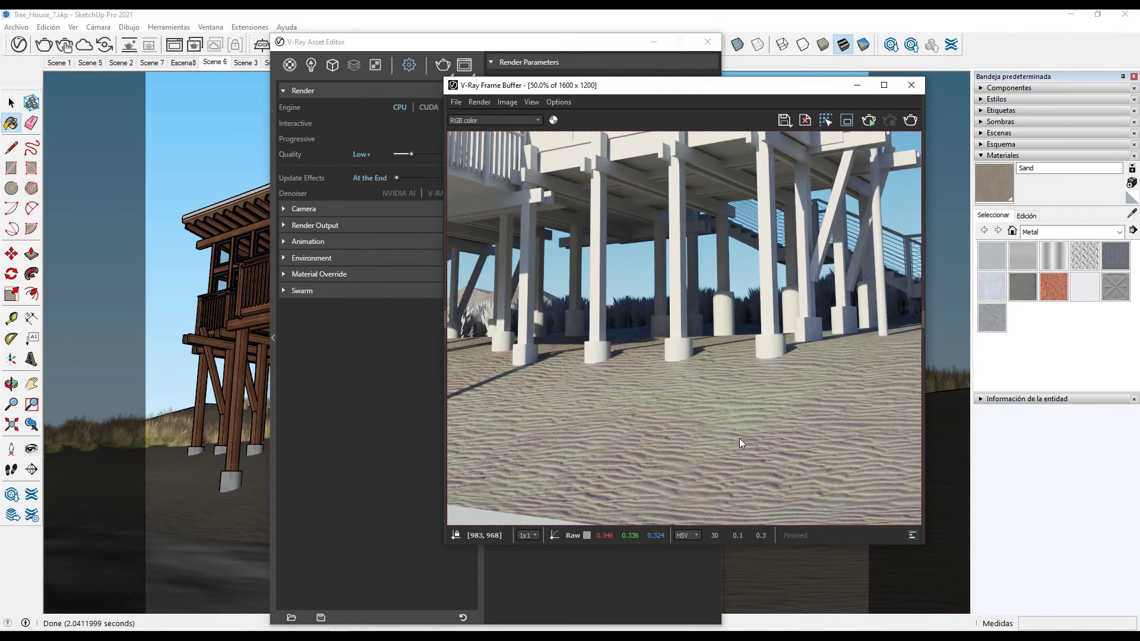
double_click(740, 448)
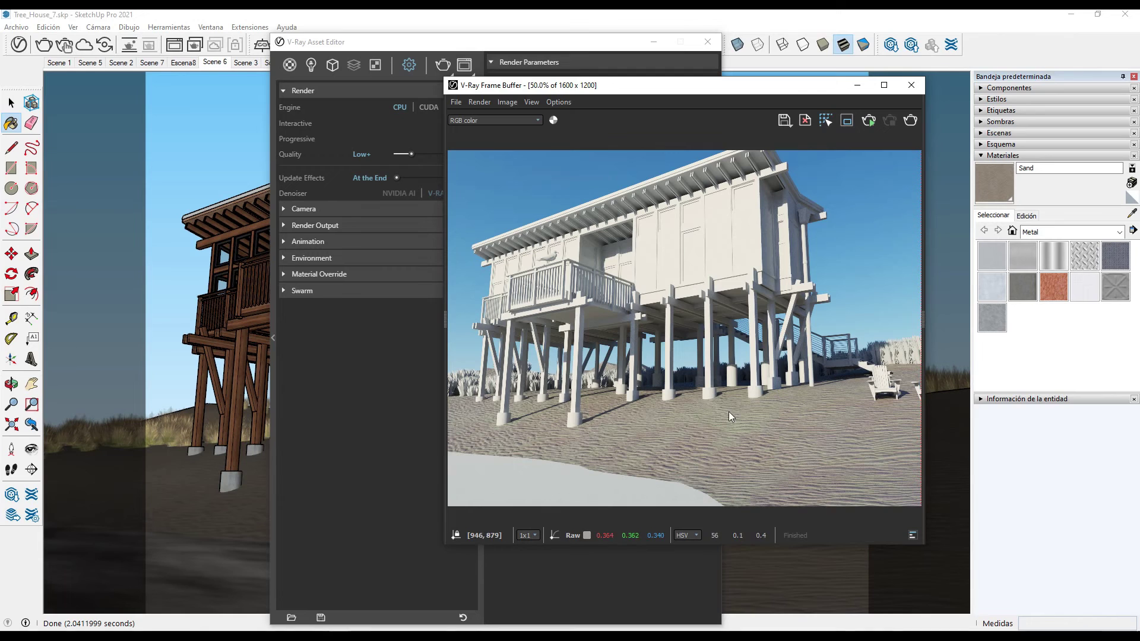
left_click(858, 85)
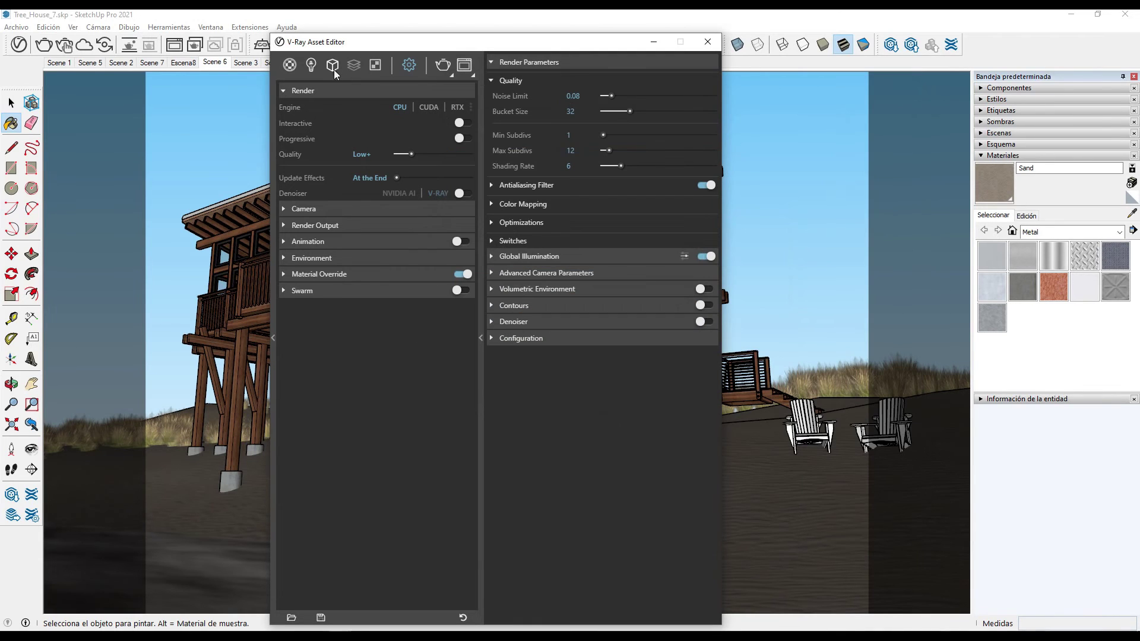
Open the Texture A bitmap inside the Sand material's Mix texture.
left_click(310, 64)
left_click(289, 65)
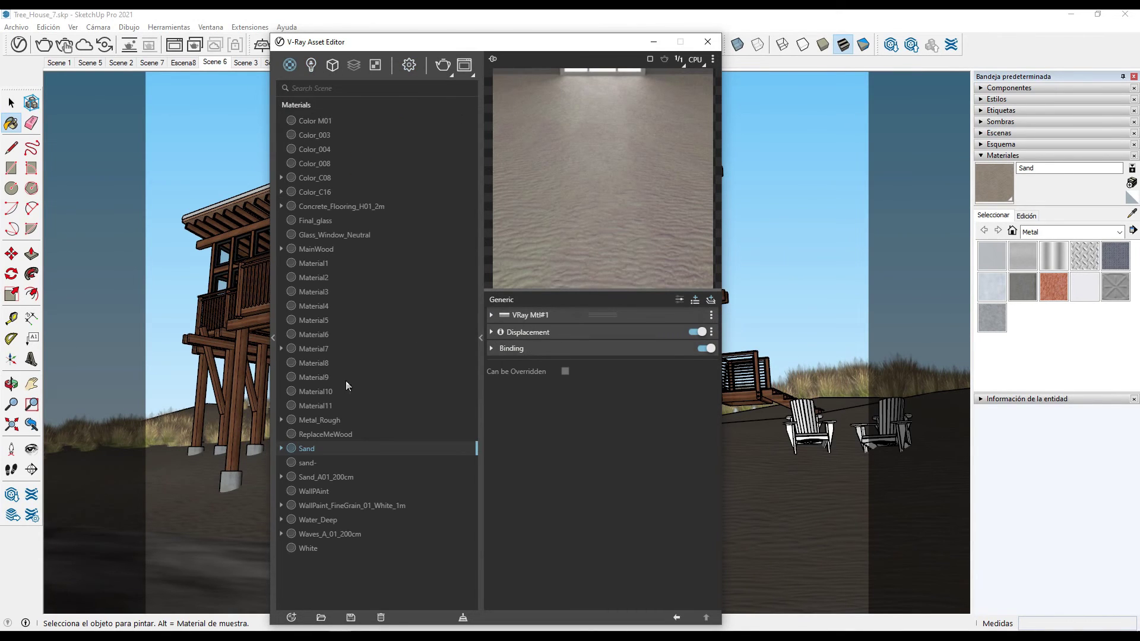
left_click(636, 313)
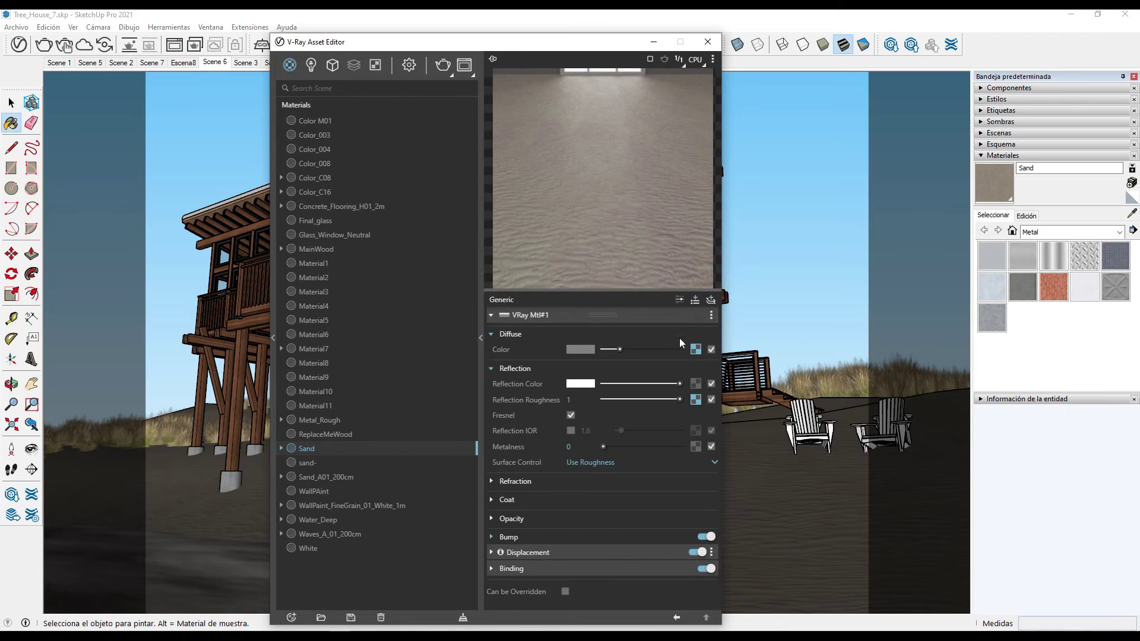
left_click(695, 349)
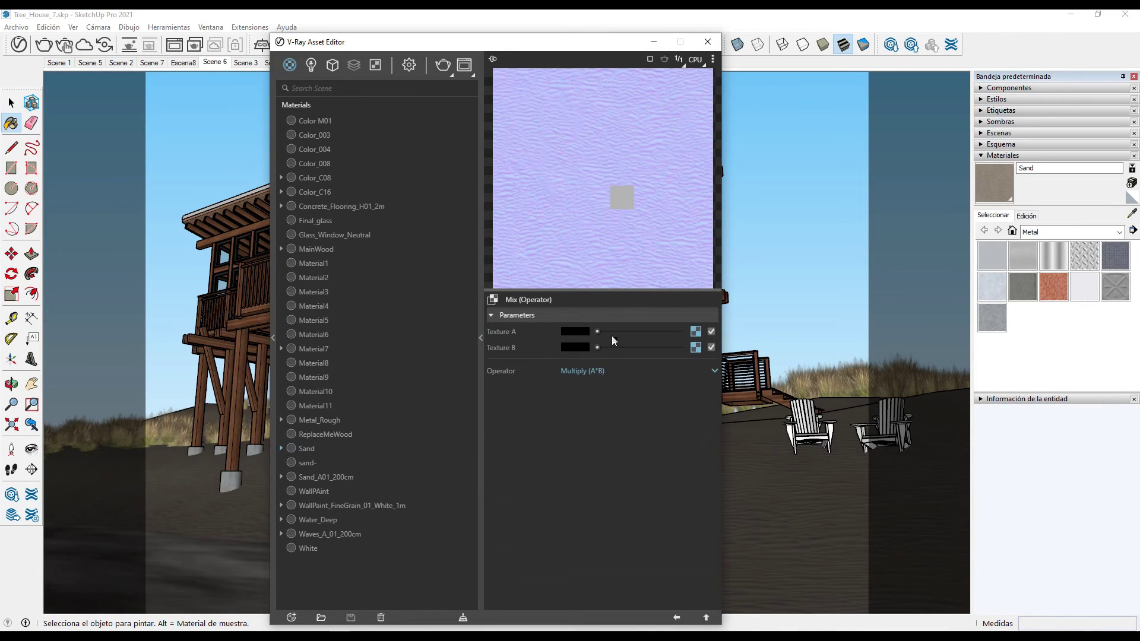
left_click(695, 333)
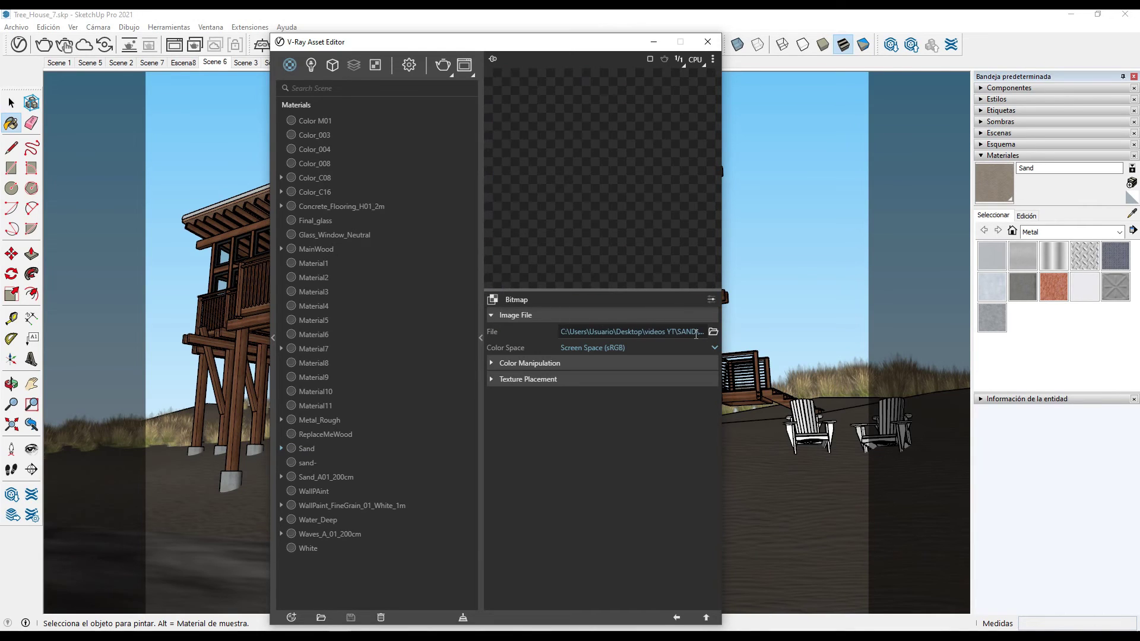
left_click(605, 348)
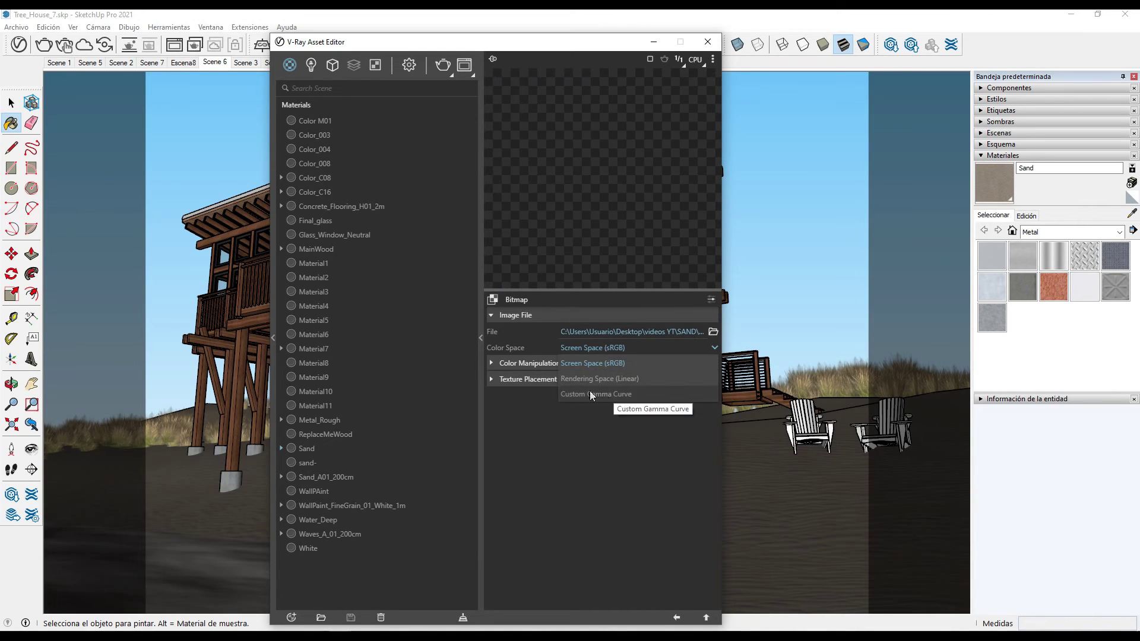
left_click(677, 617)
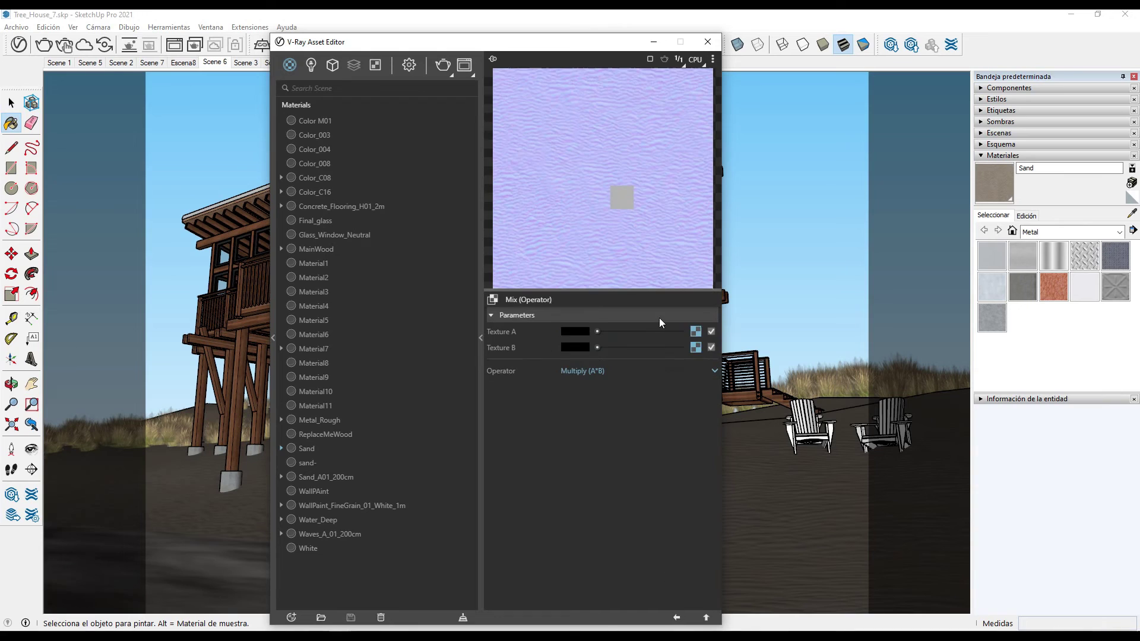
Set the Texture A bitmap colour space to Custom Gamma Curve with gamma 0.7.
left_click(696, 331)
left_click(602, 348)
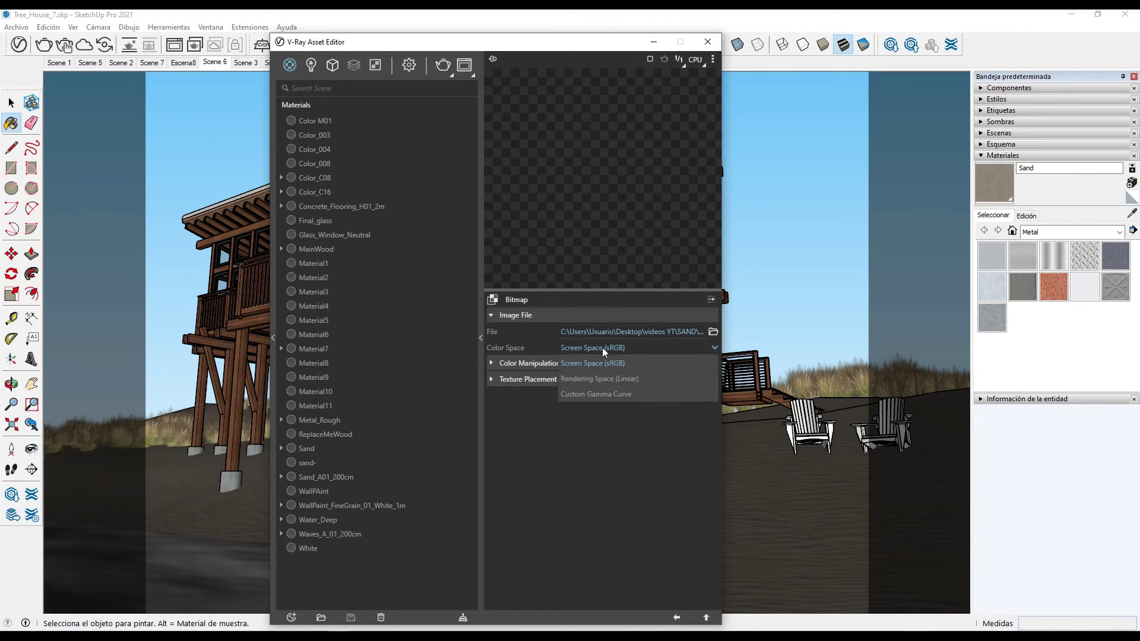
left_click(597, 396)
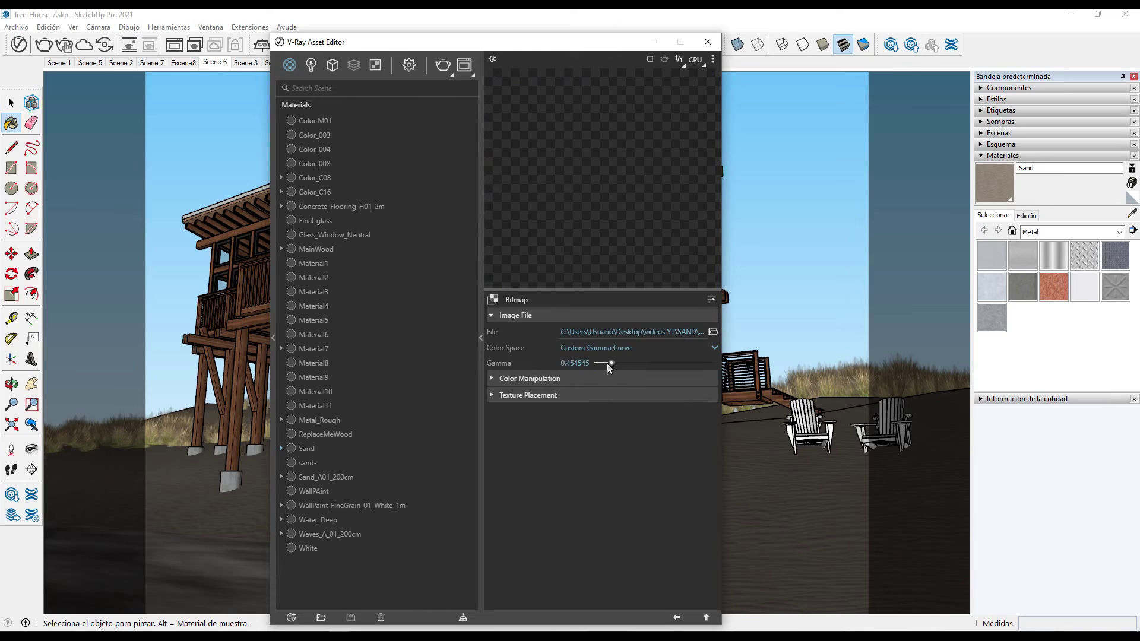
left_click_drag(611, 363, 618, 363)
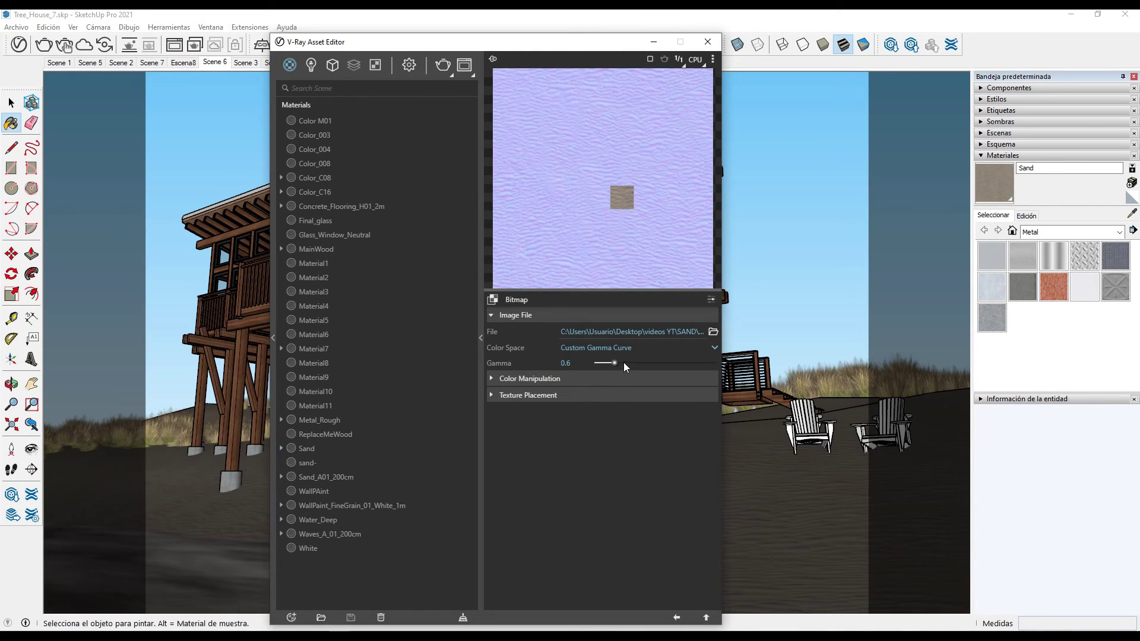
left_click_drag(615, 363, 617, 362)
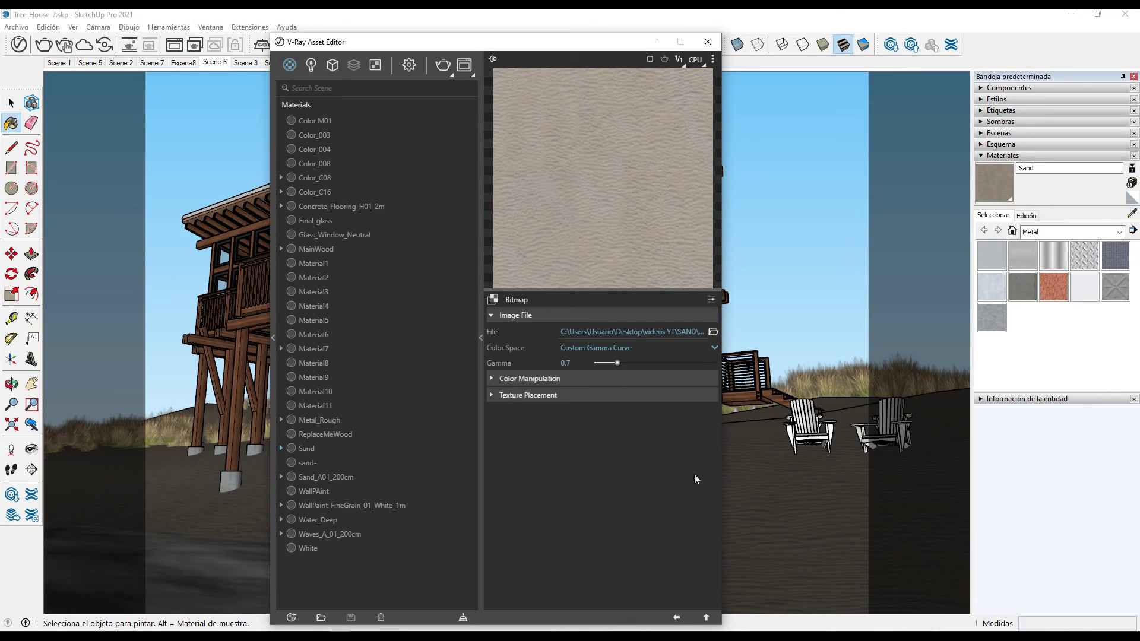
left_click(677, 618)
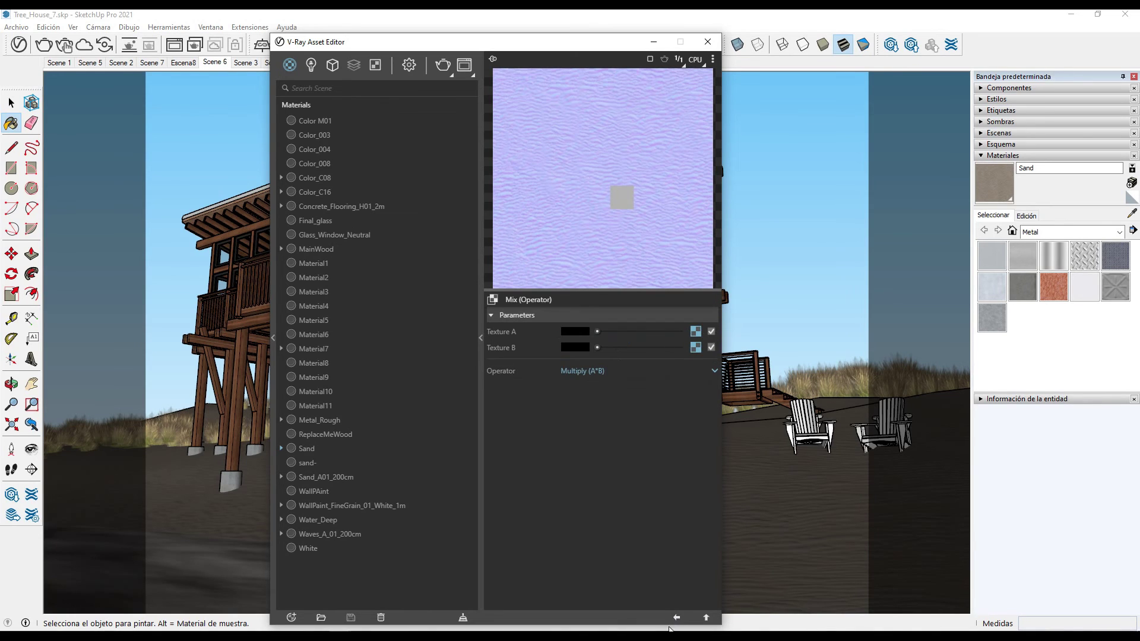
left_click(676, 618)
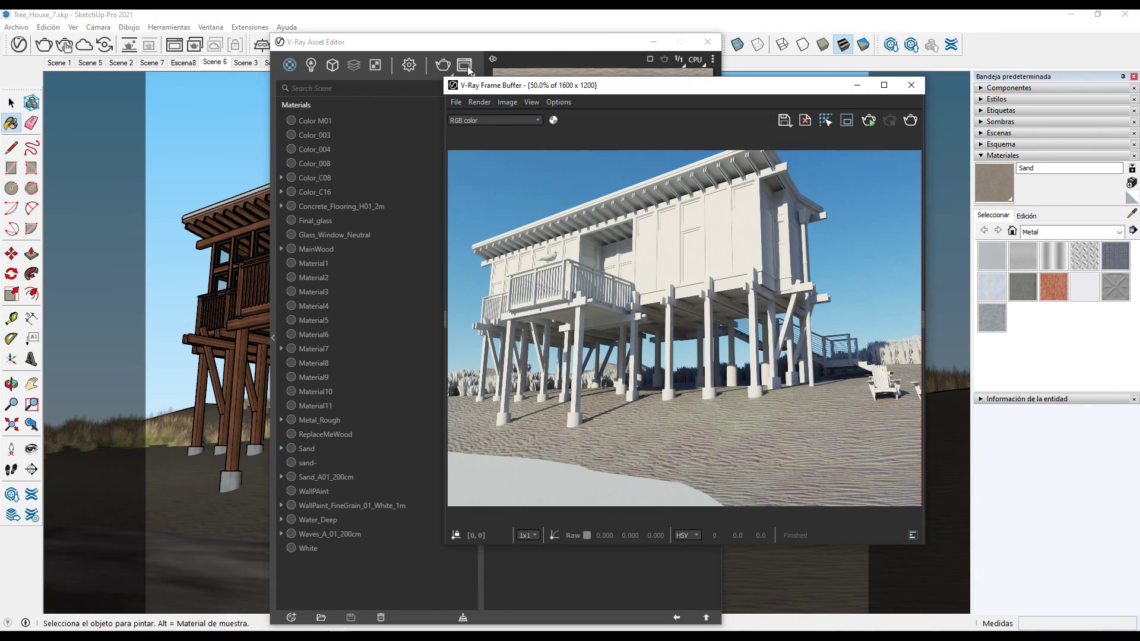
Interactively render only a region over the lower sand area.
left_click(846, 121)
left_click_drag(534, 372, 915, 494)
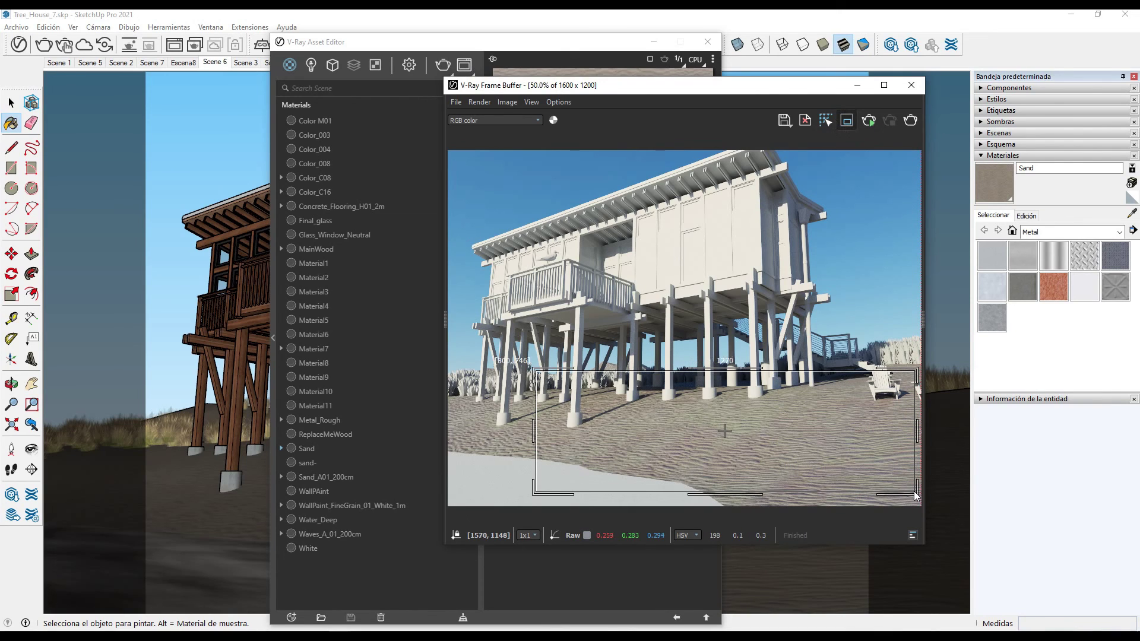
left_click(910, 121)
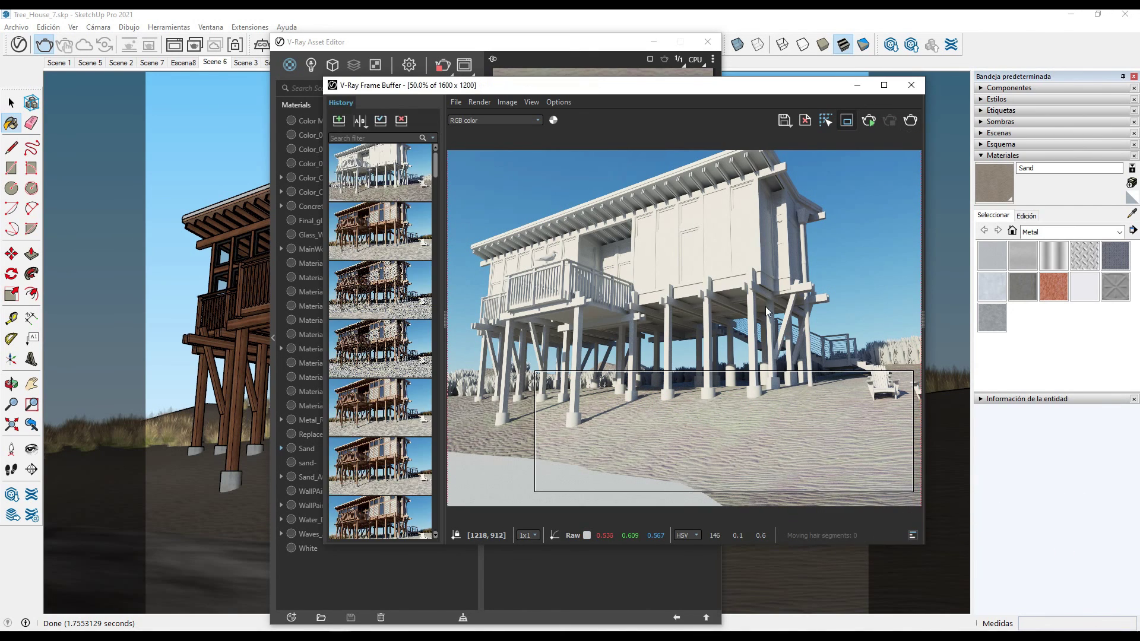
mouse_move(380, 290)
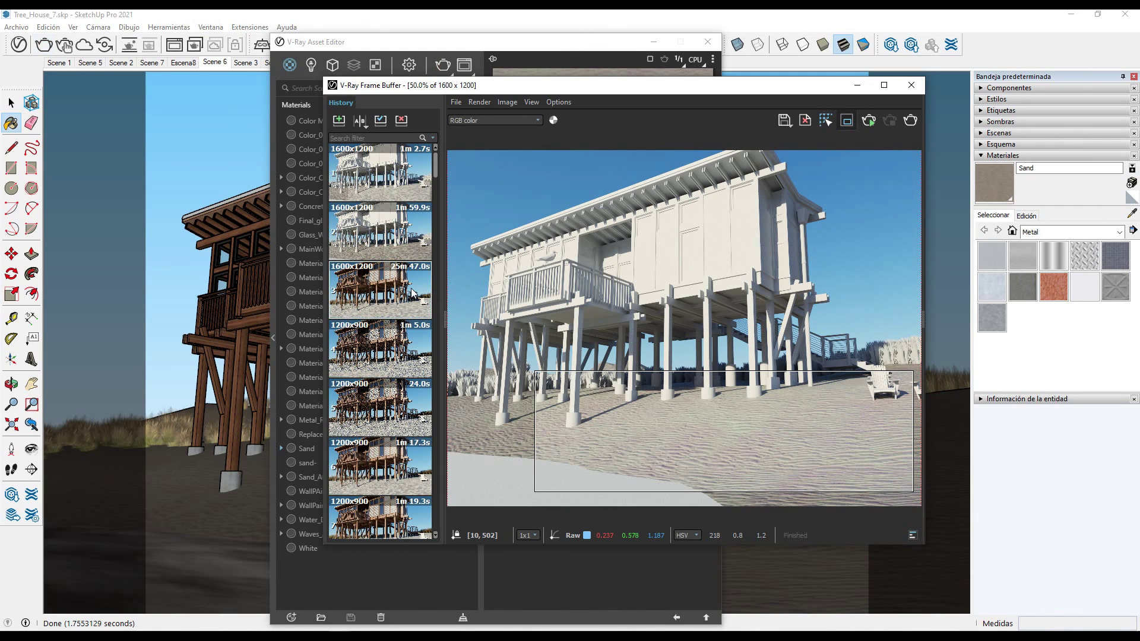
Load the earlier full-material render from History and zoom to inspect the sand.
double_click(413, 292)
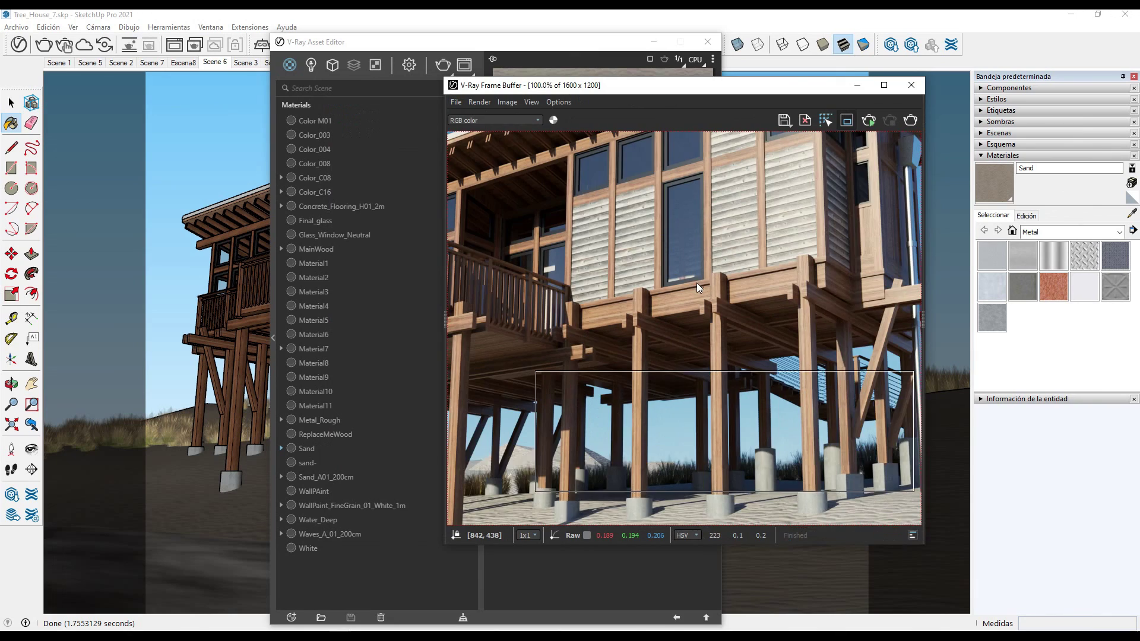
scroll(696, 283, "down", 1)
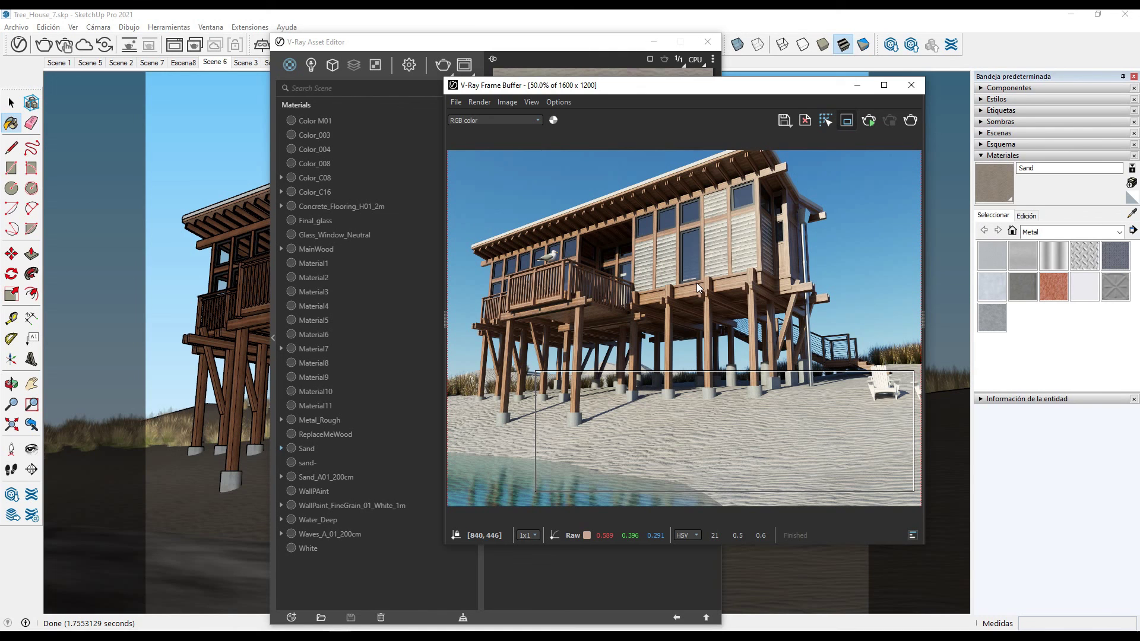
scroll(694, 281, "up", 1)
scroll(752, 450, "up", 1)
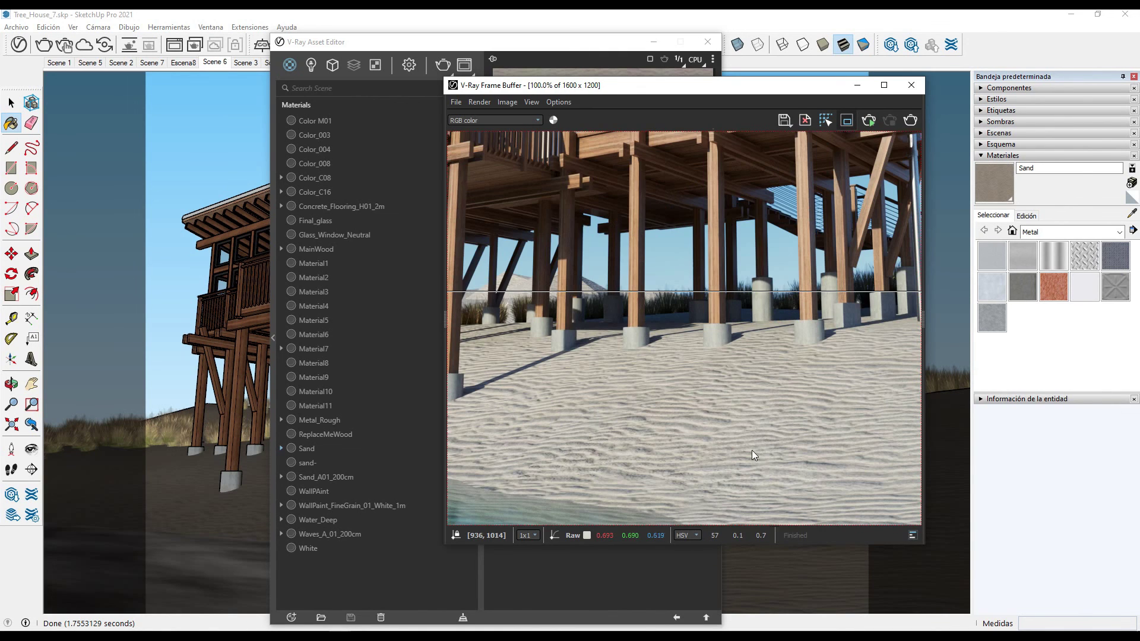
scroll(754, 451, "up", 1)
scroll(765, 450, "down", 2)
scroll(775, 449, "up", 1)
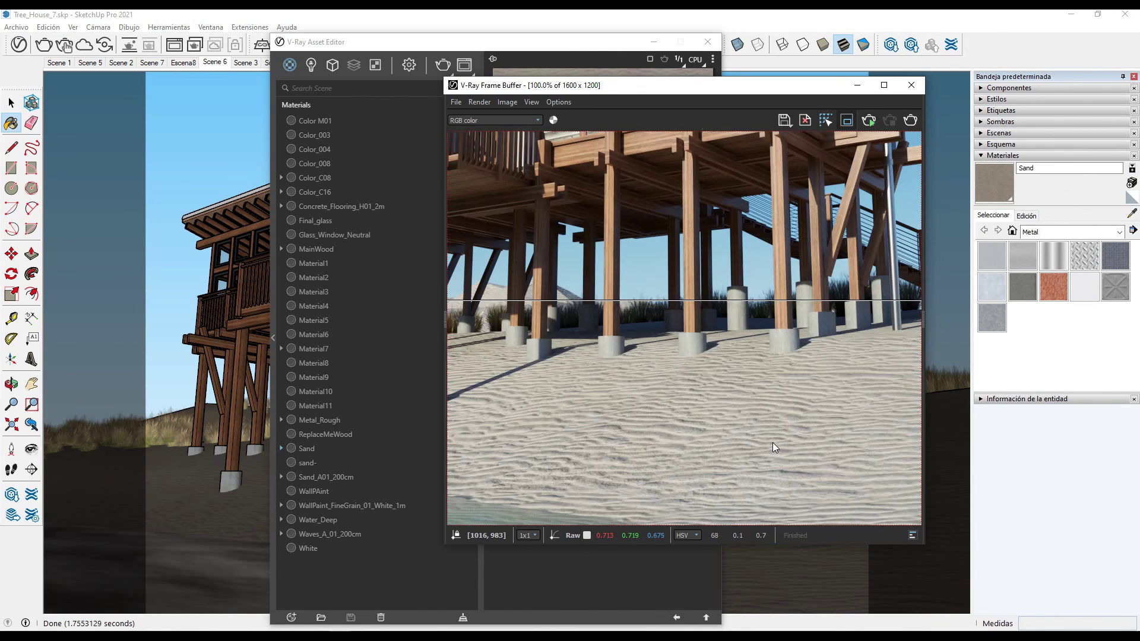
scroll(775, 448, "up", 1)
scroll(775, 448, "down", 1)
scroll(775, 448, "down", 1)
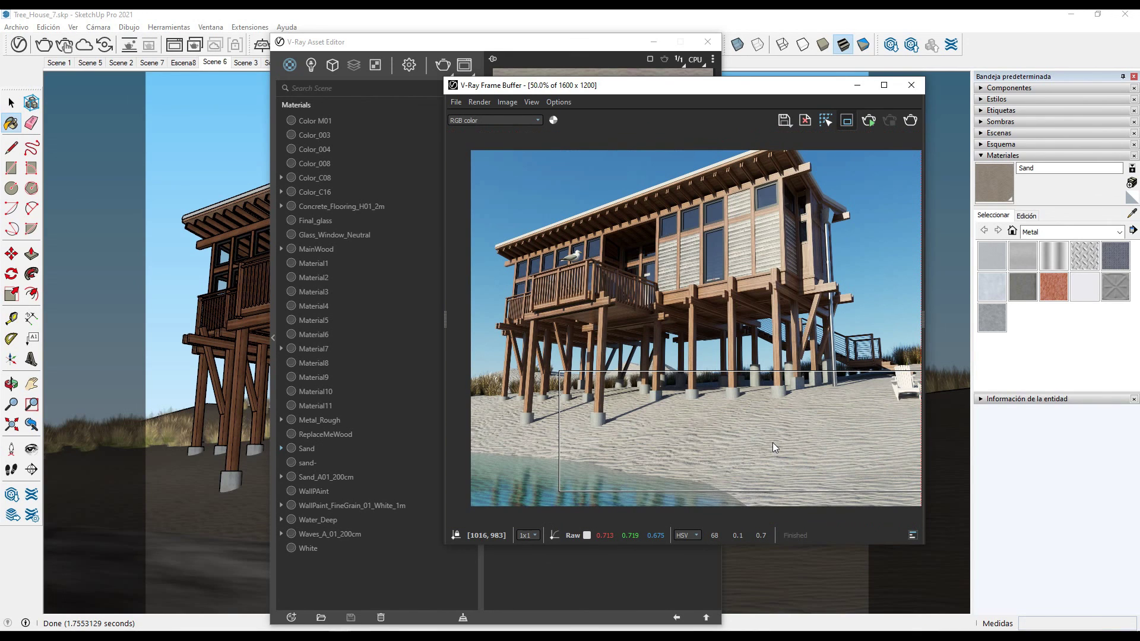